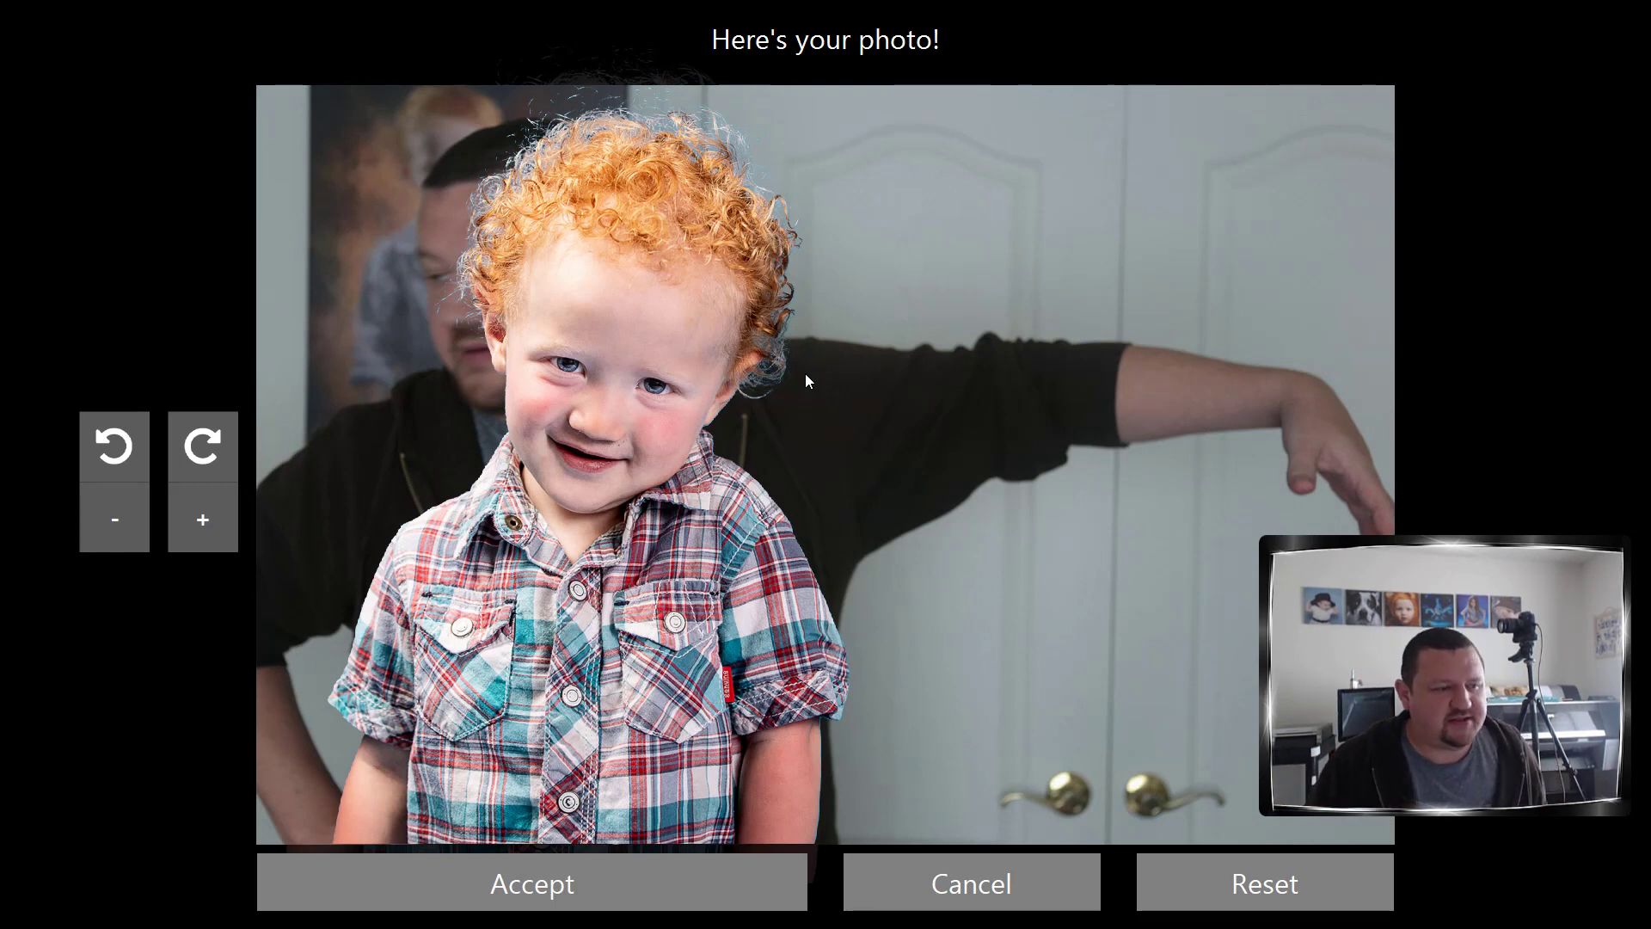
- Cancel the reviewed photo and confirm Yes to discard it
key("Escape")
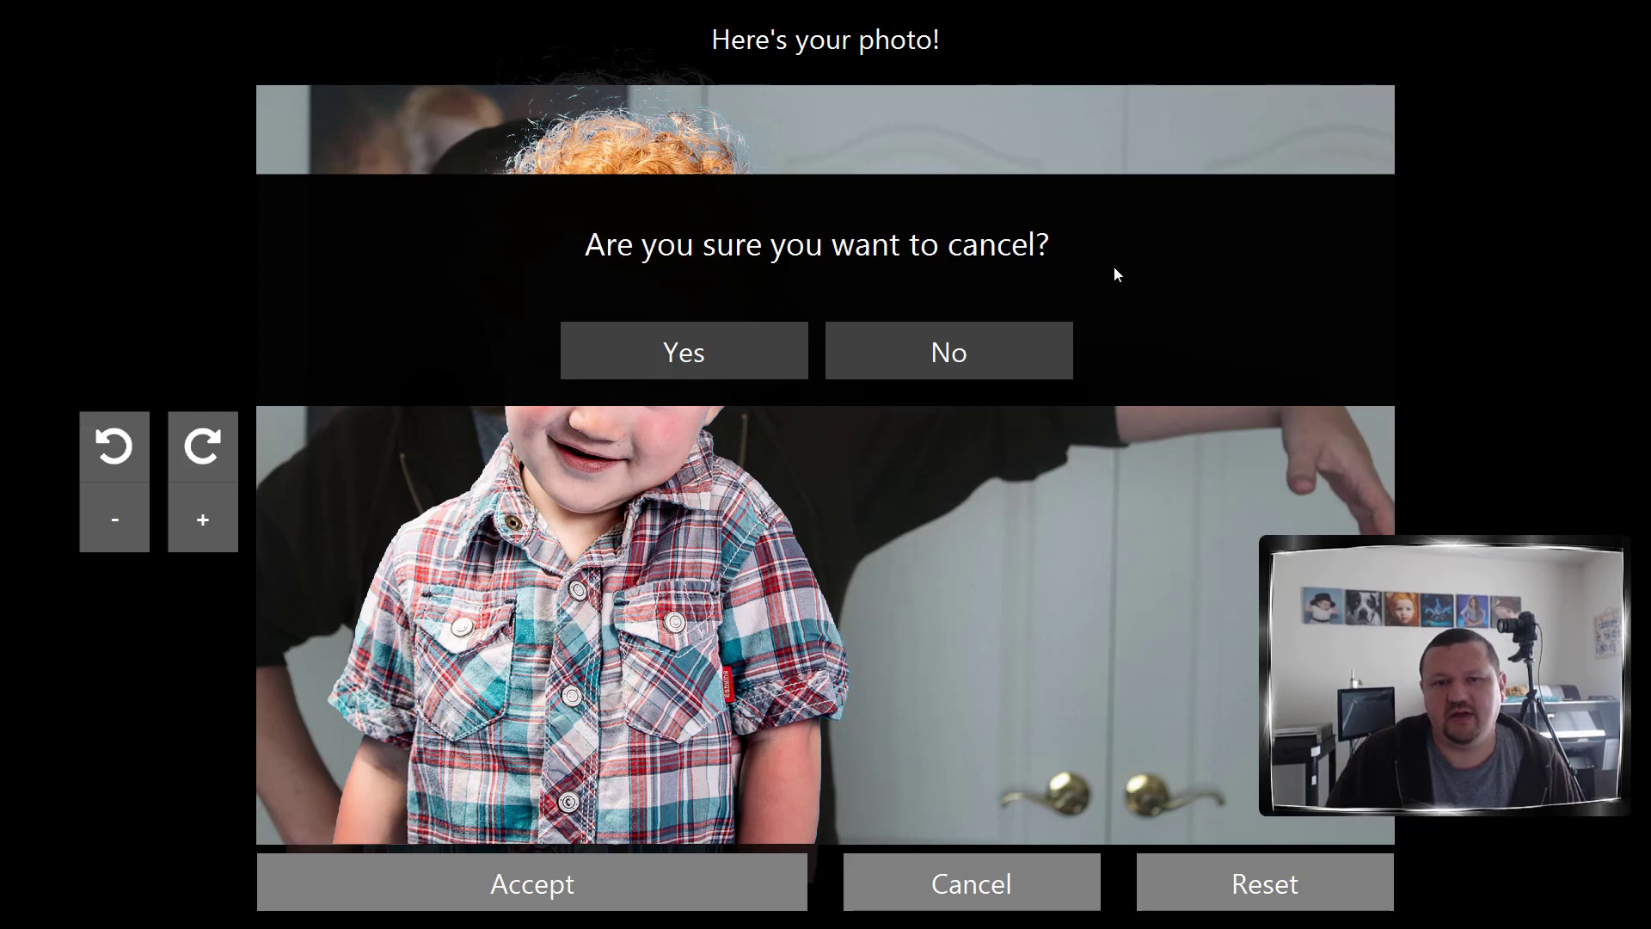
left_click(737, 353)
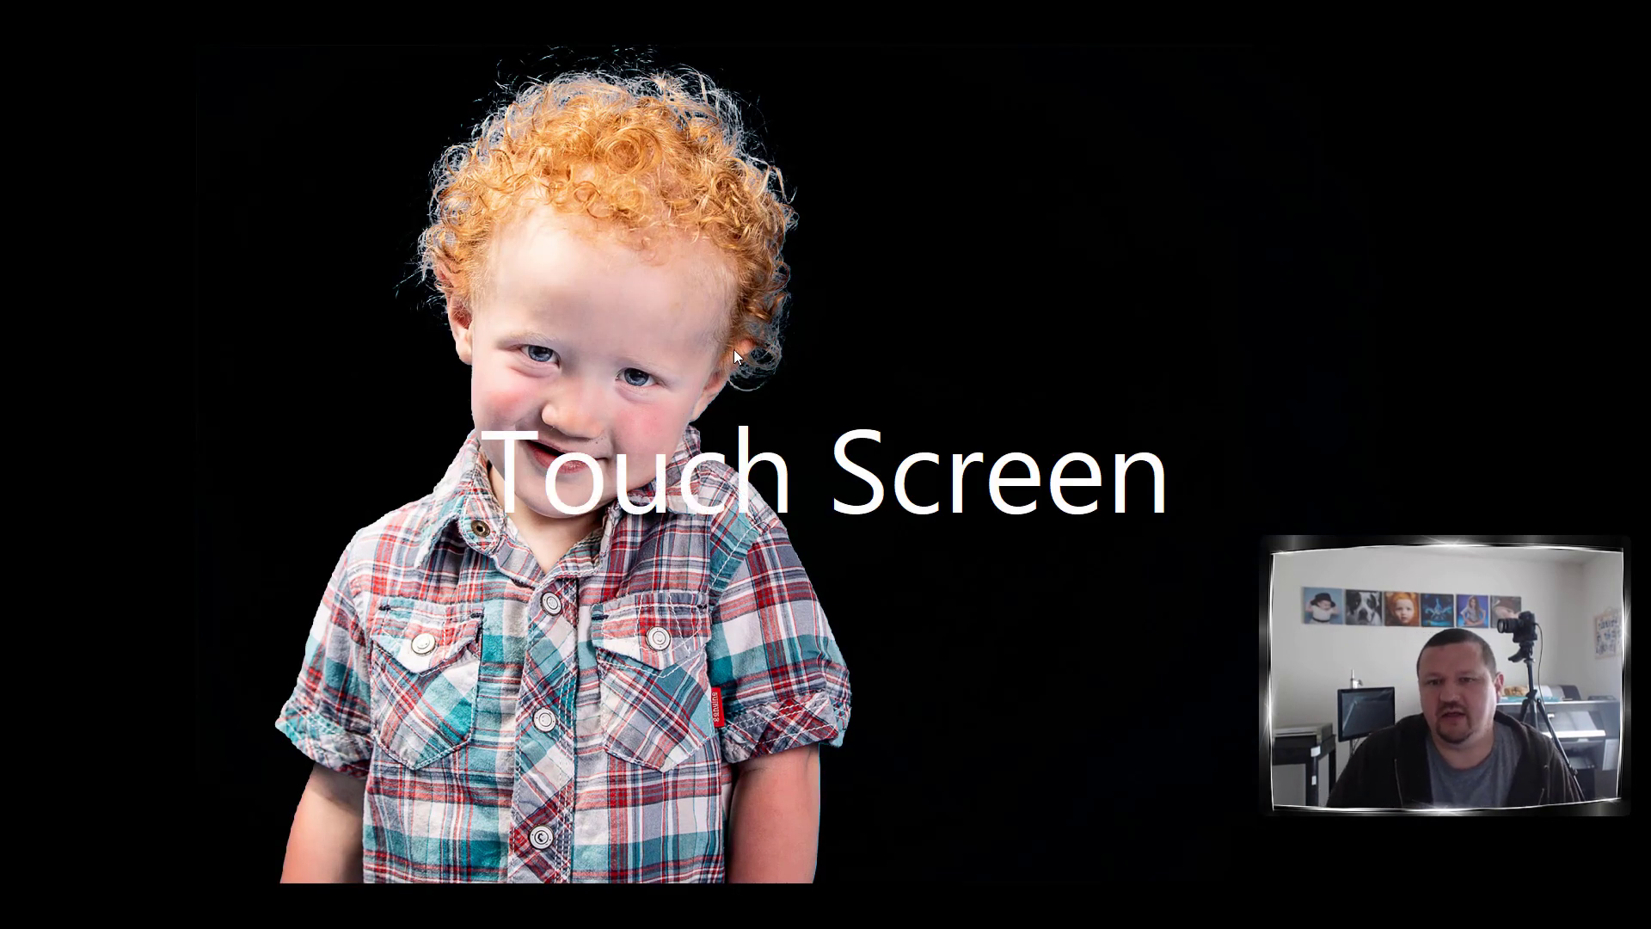
- Set Liveview Mirror to No for Flip Demo and restart the booth to test it
key("Escape")
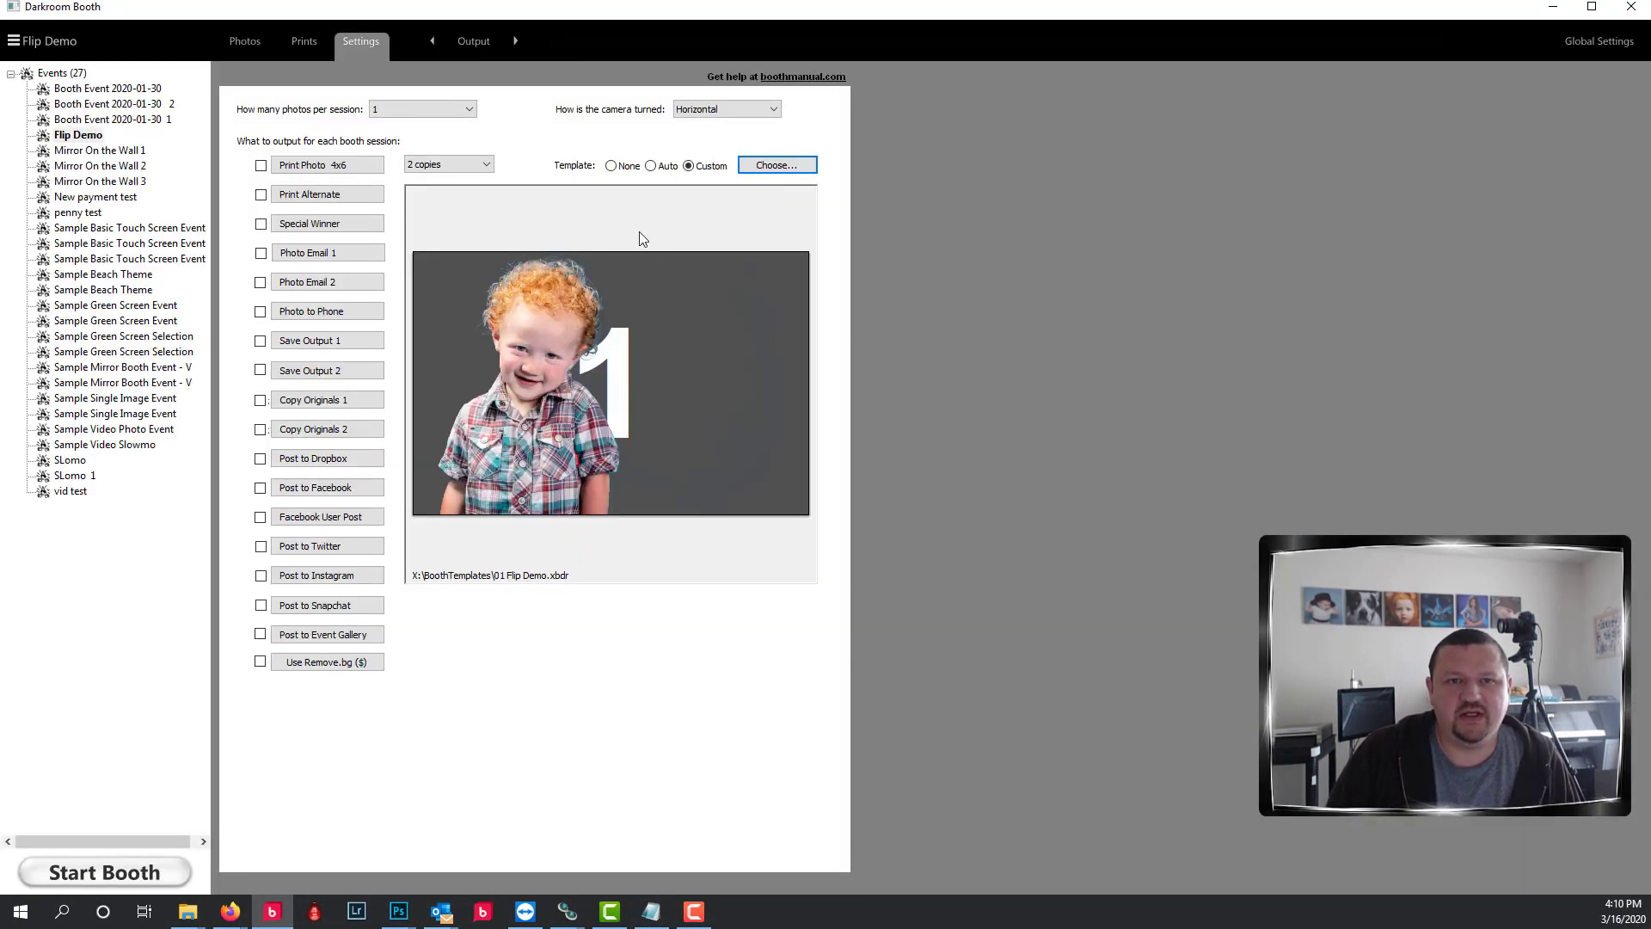
left_click(486, 42)
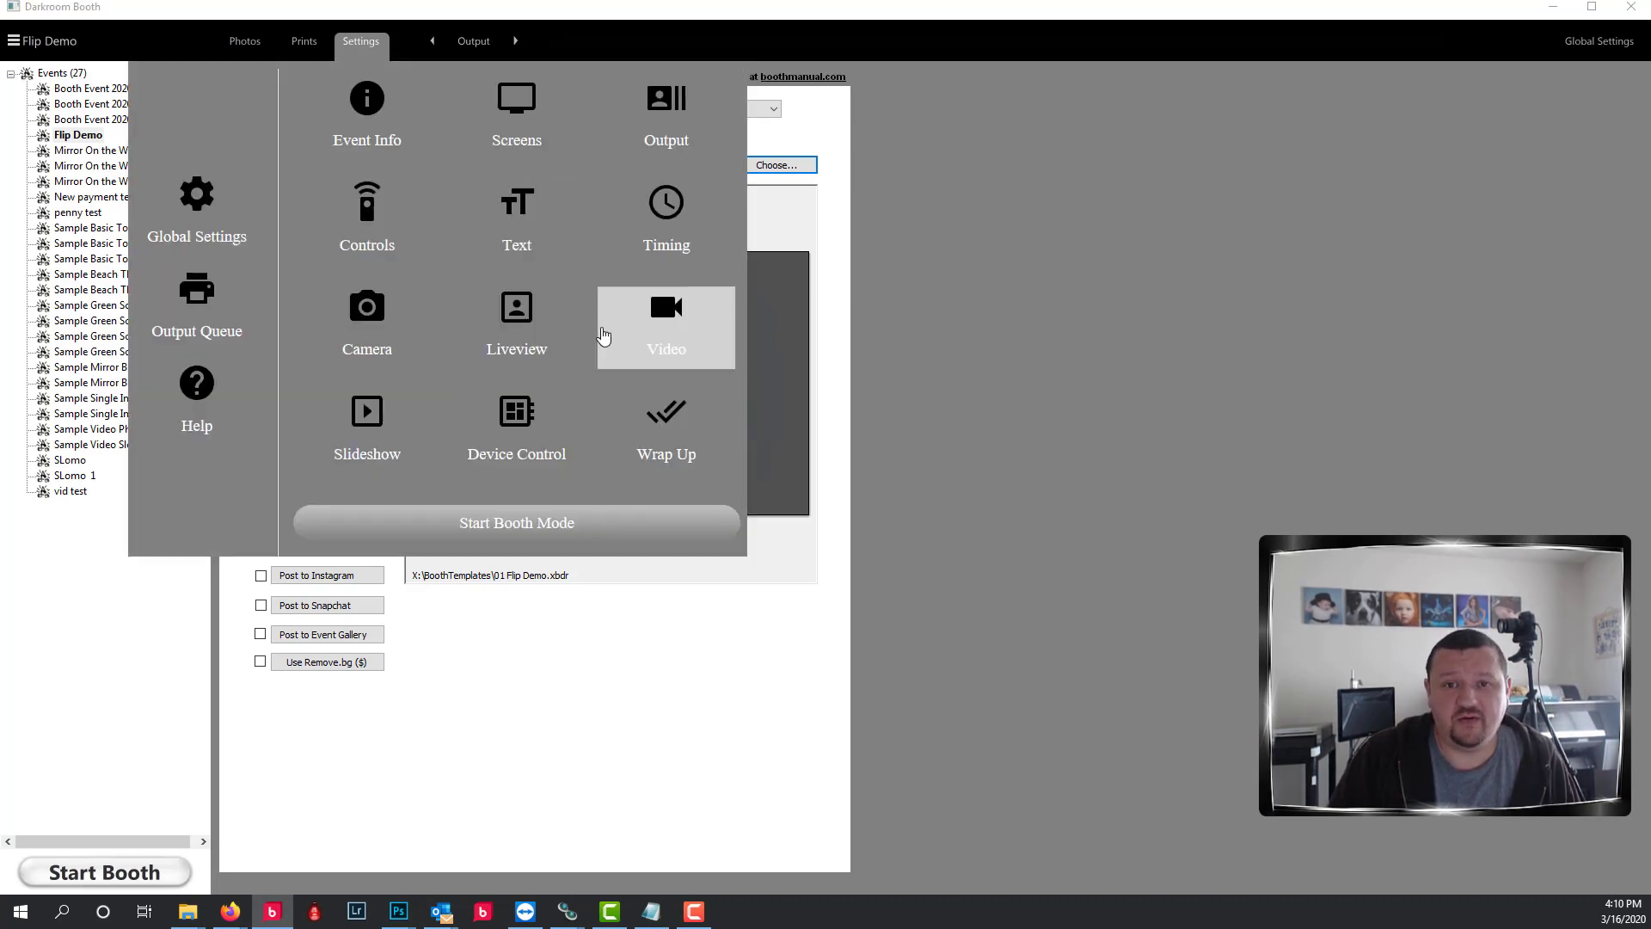
left_click(545, 332)
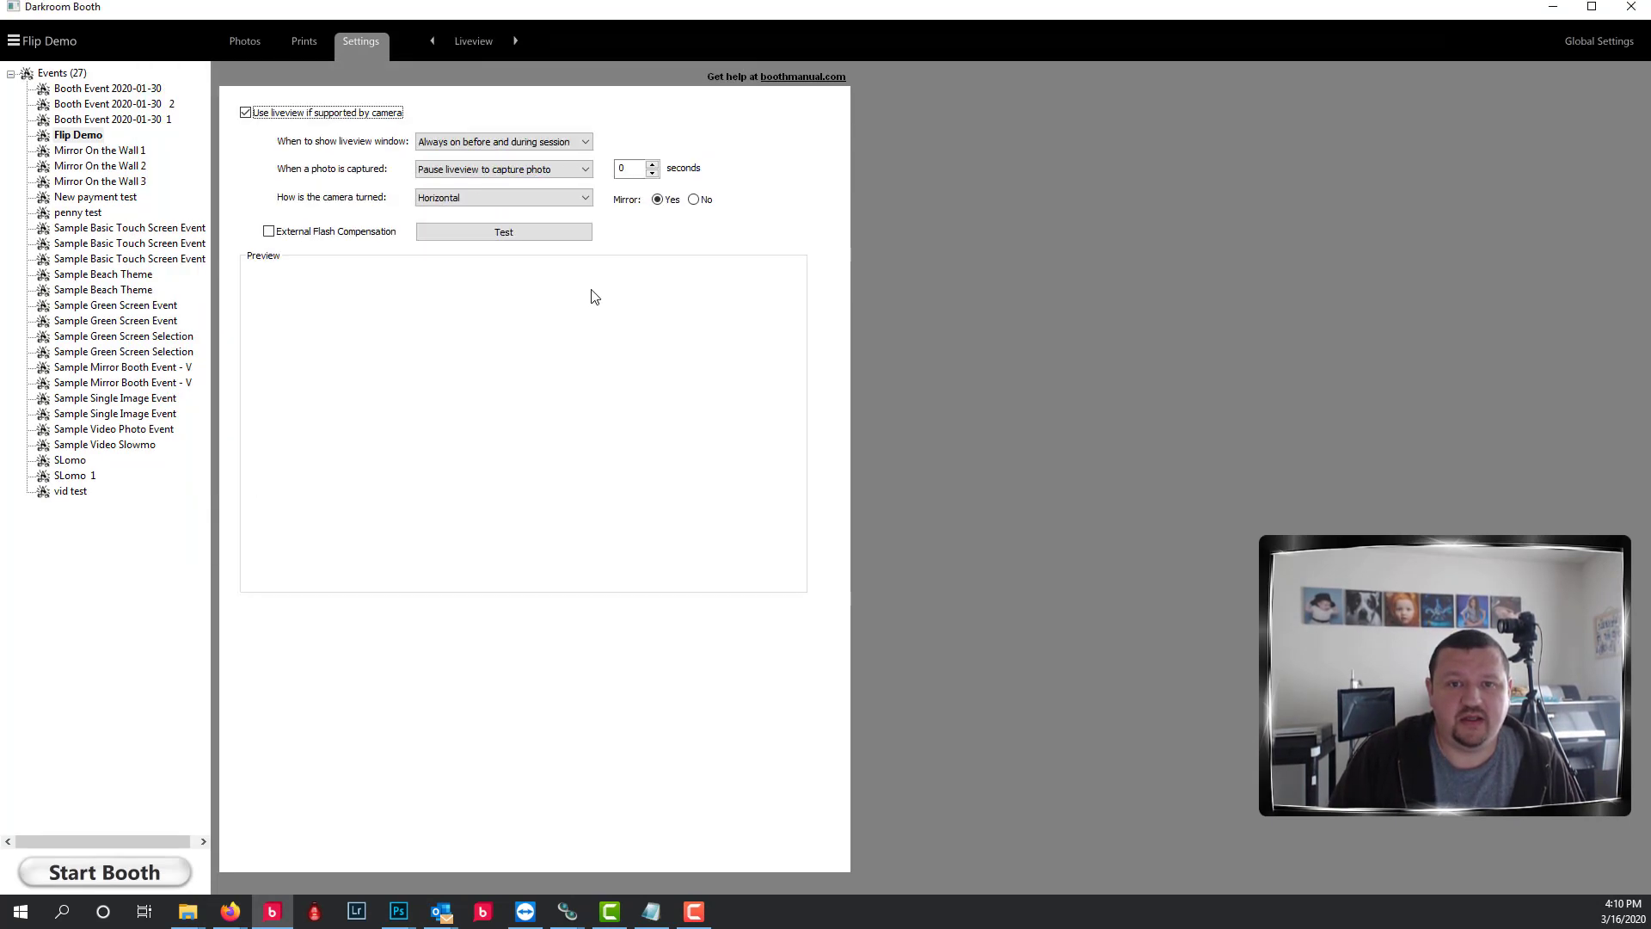
left_click(695, 199)
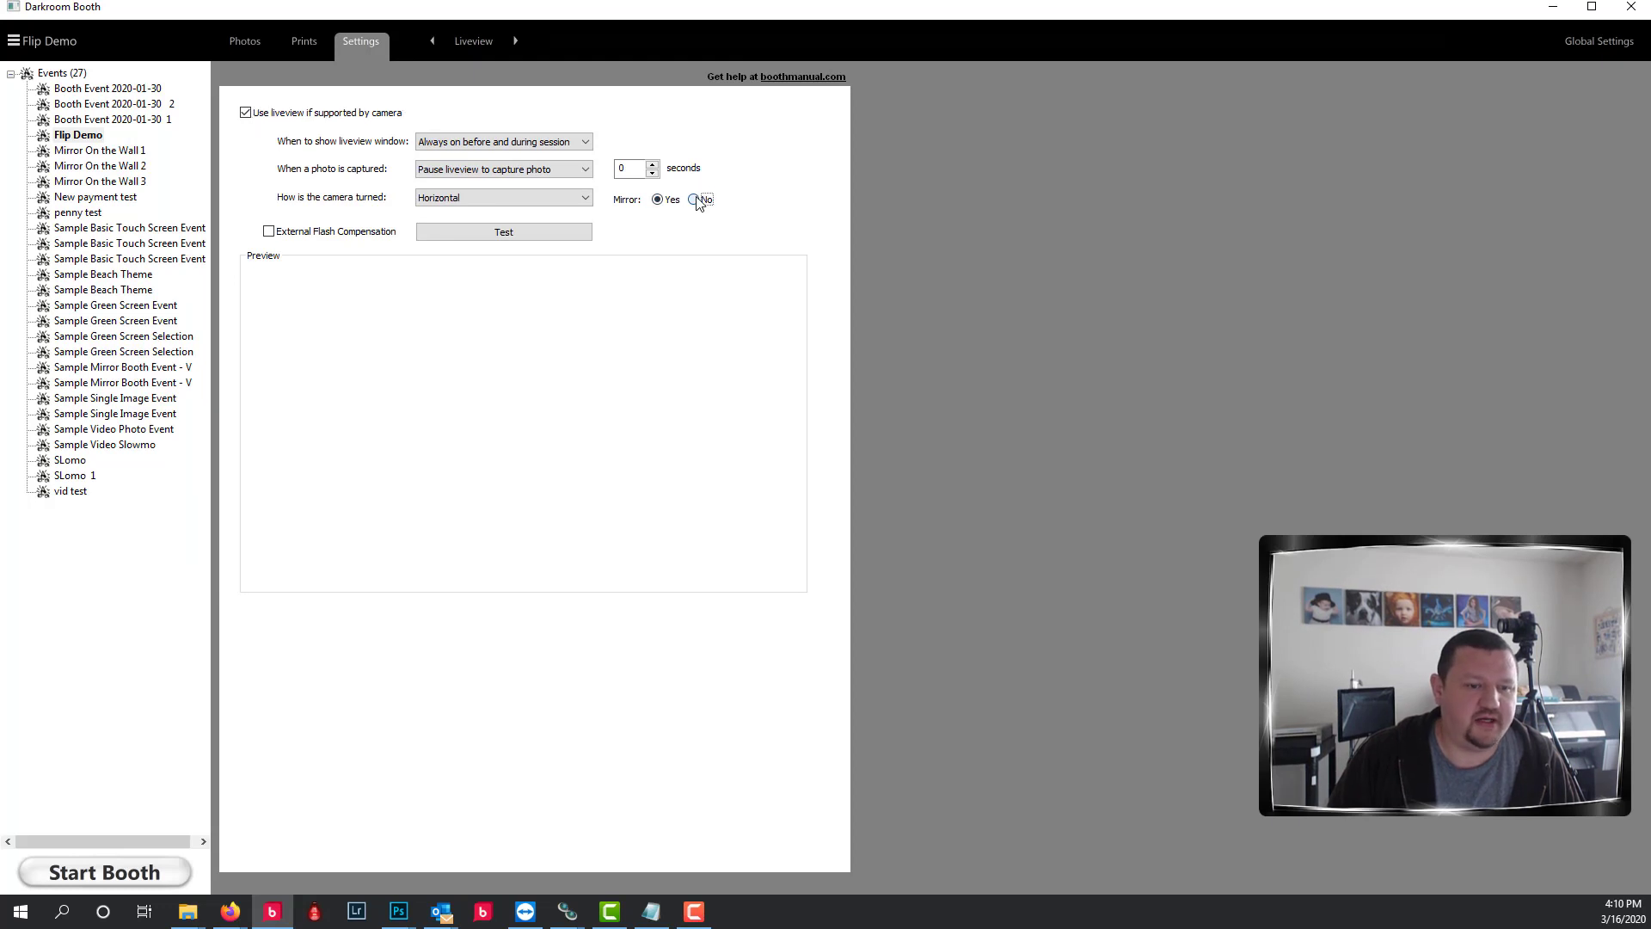
left_click(76, 862)
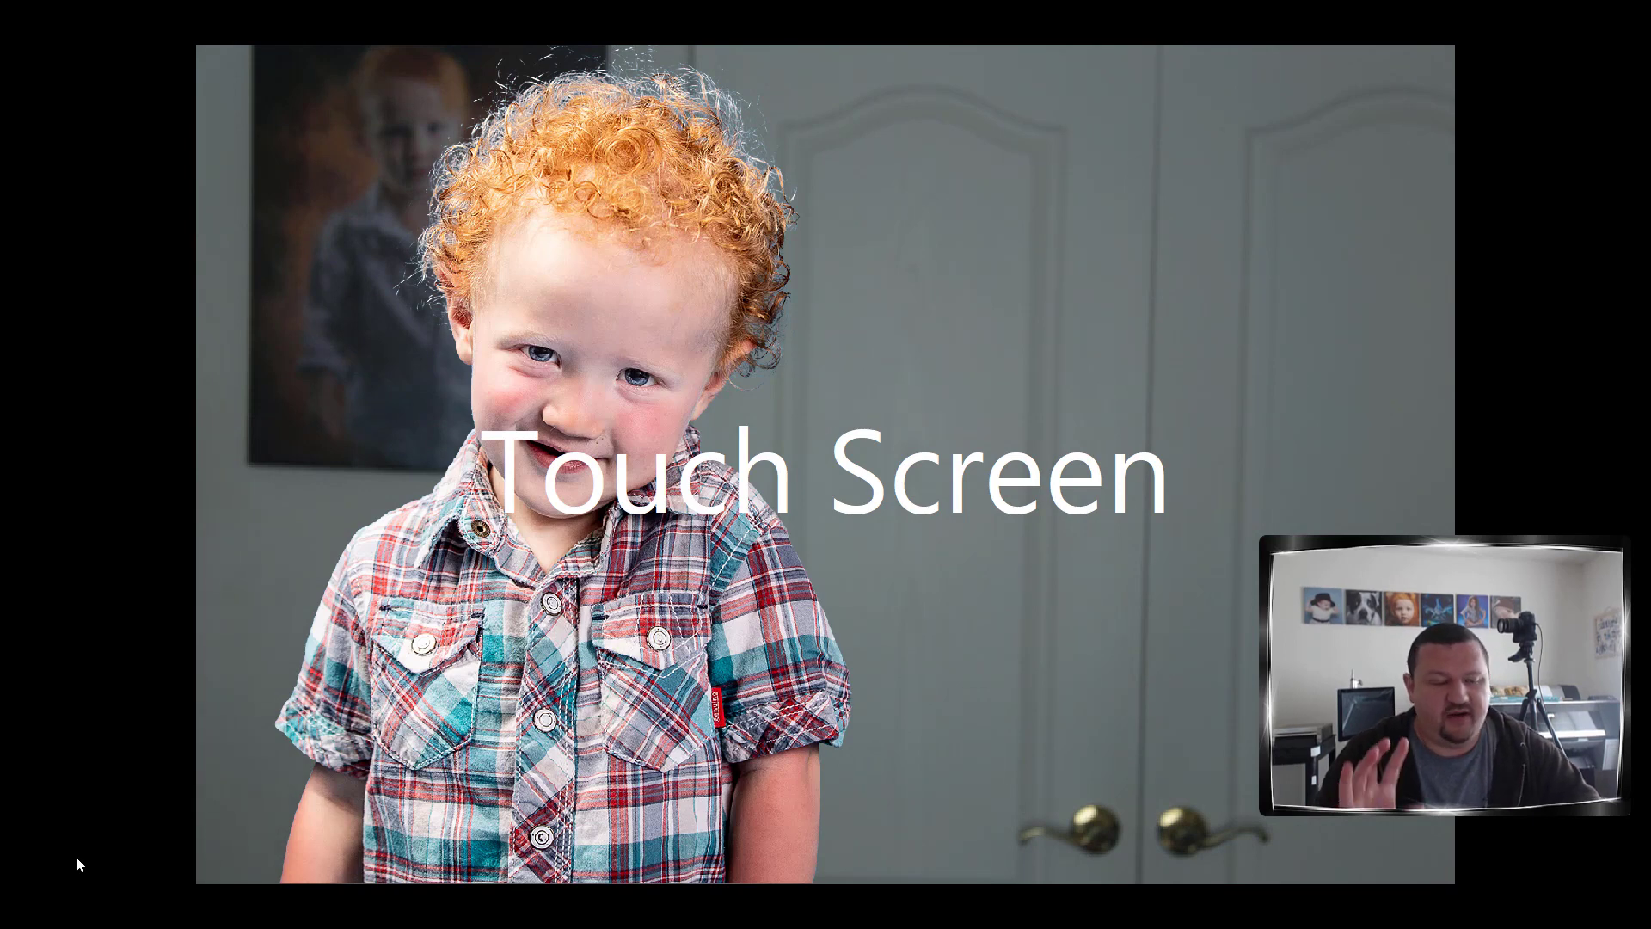
- End the test run and return to the Liveview settings
key("Escape")
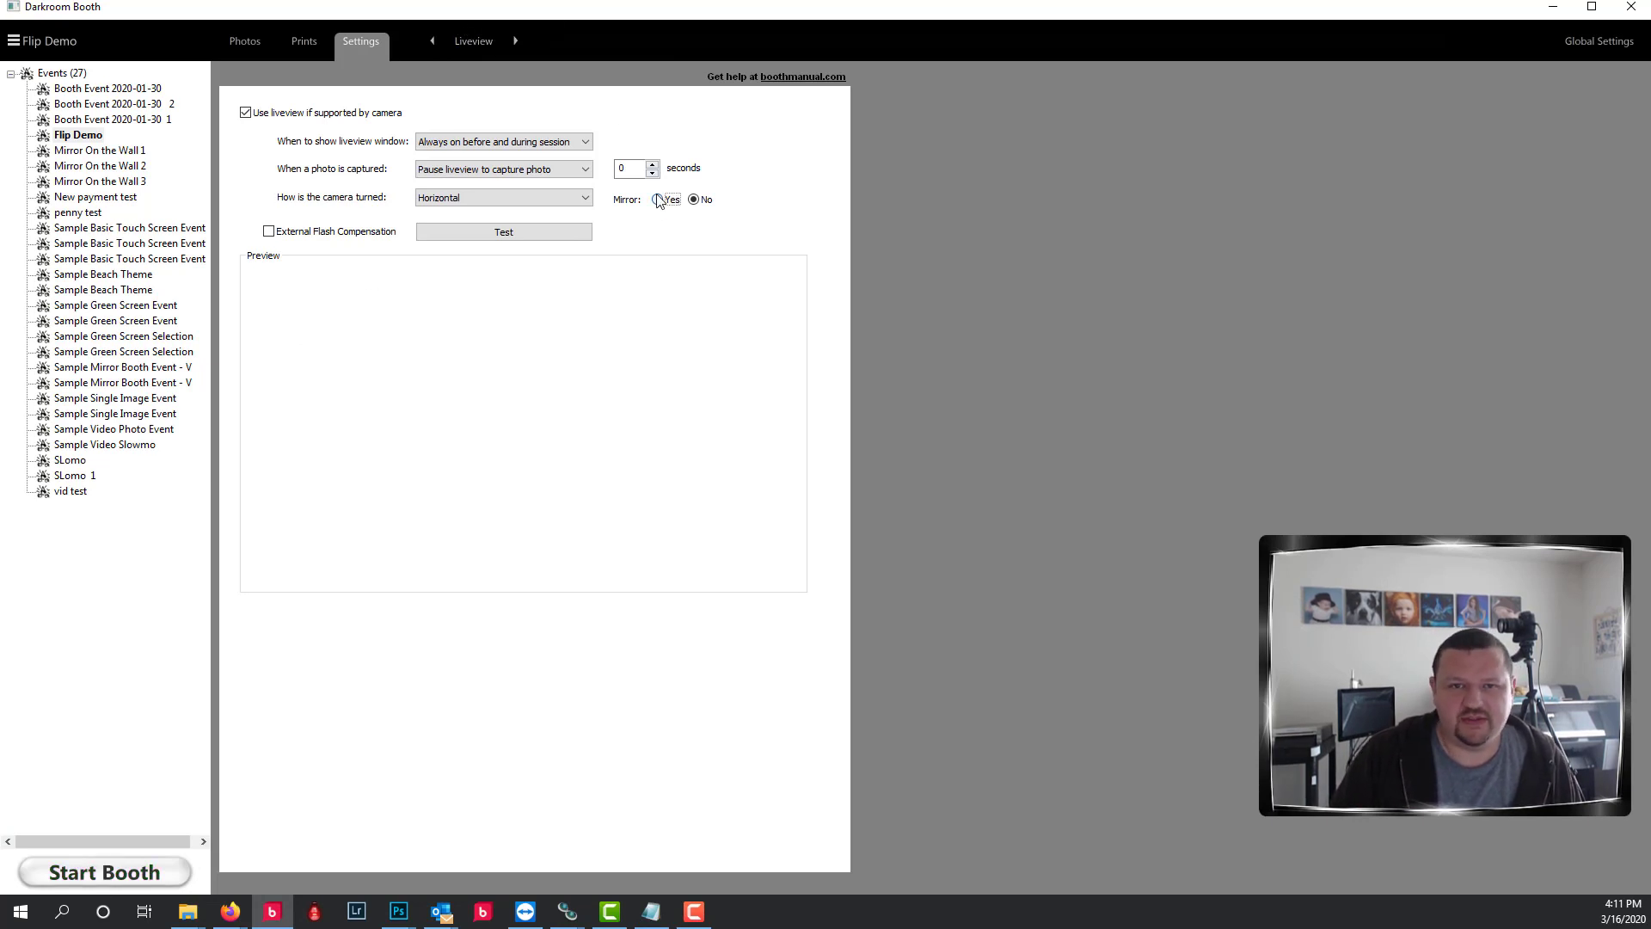
- Show the Screens template settings, then bring up the Photoshop window
left_click(467, 41)
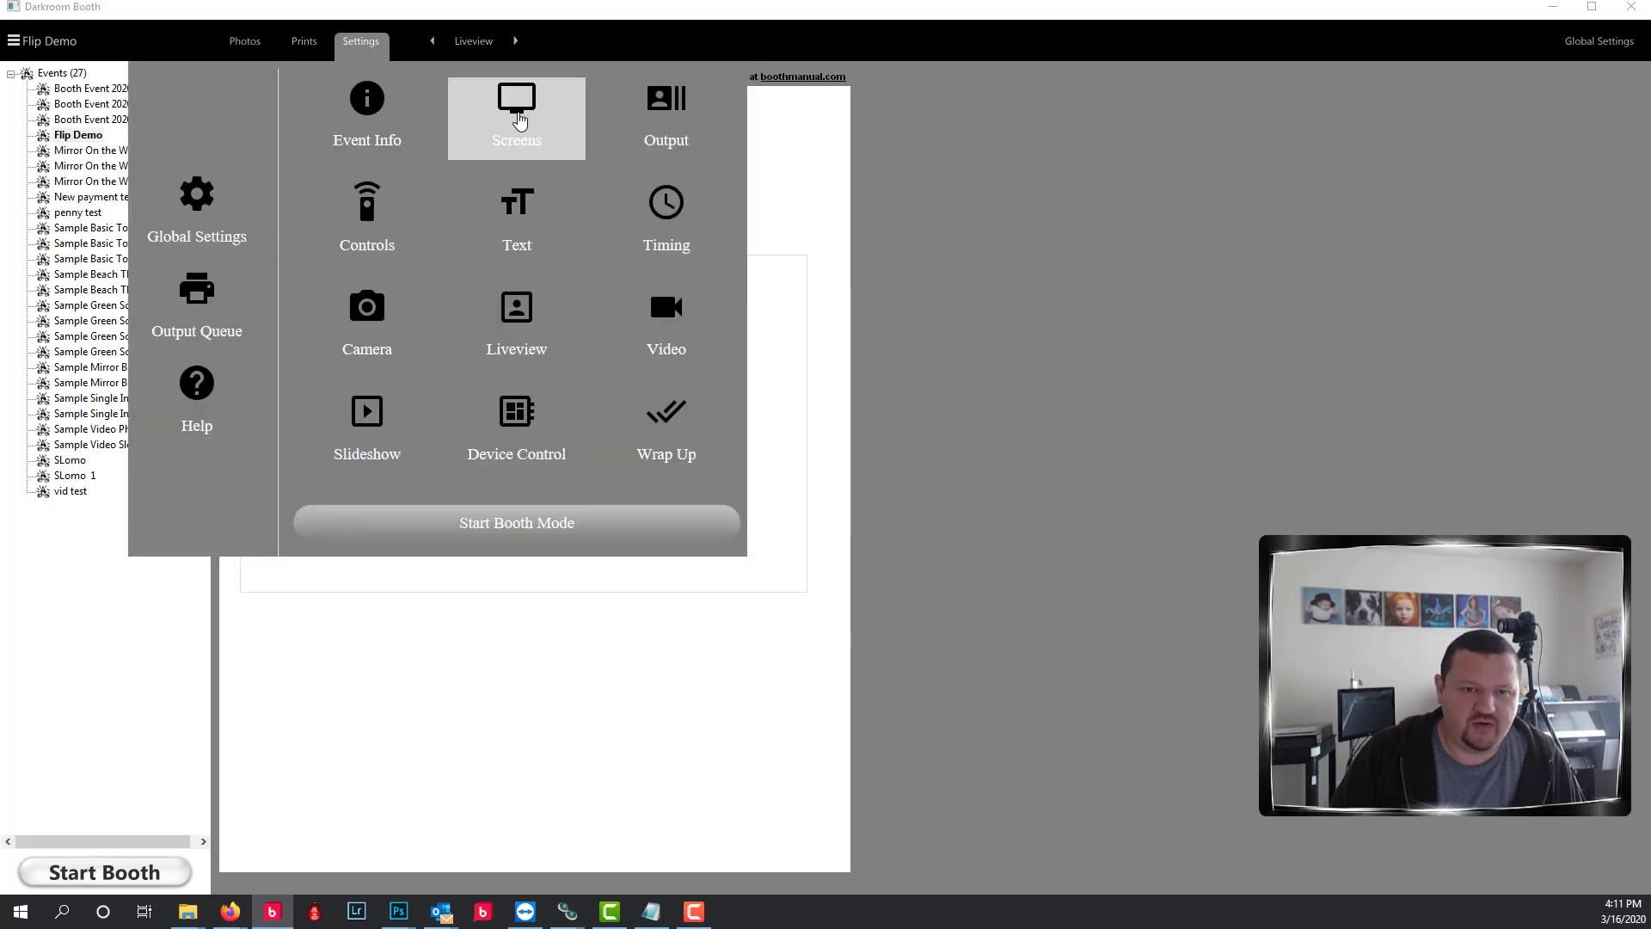
left_click(519, 122)
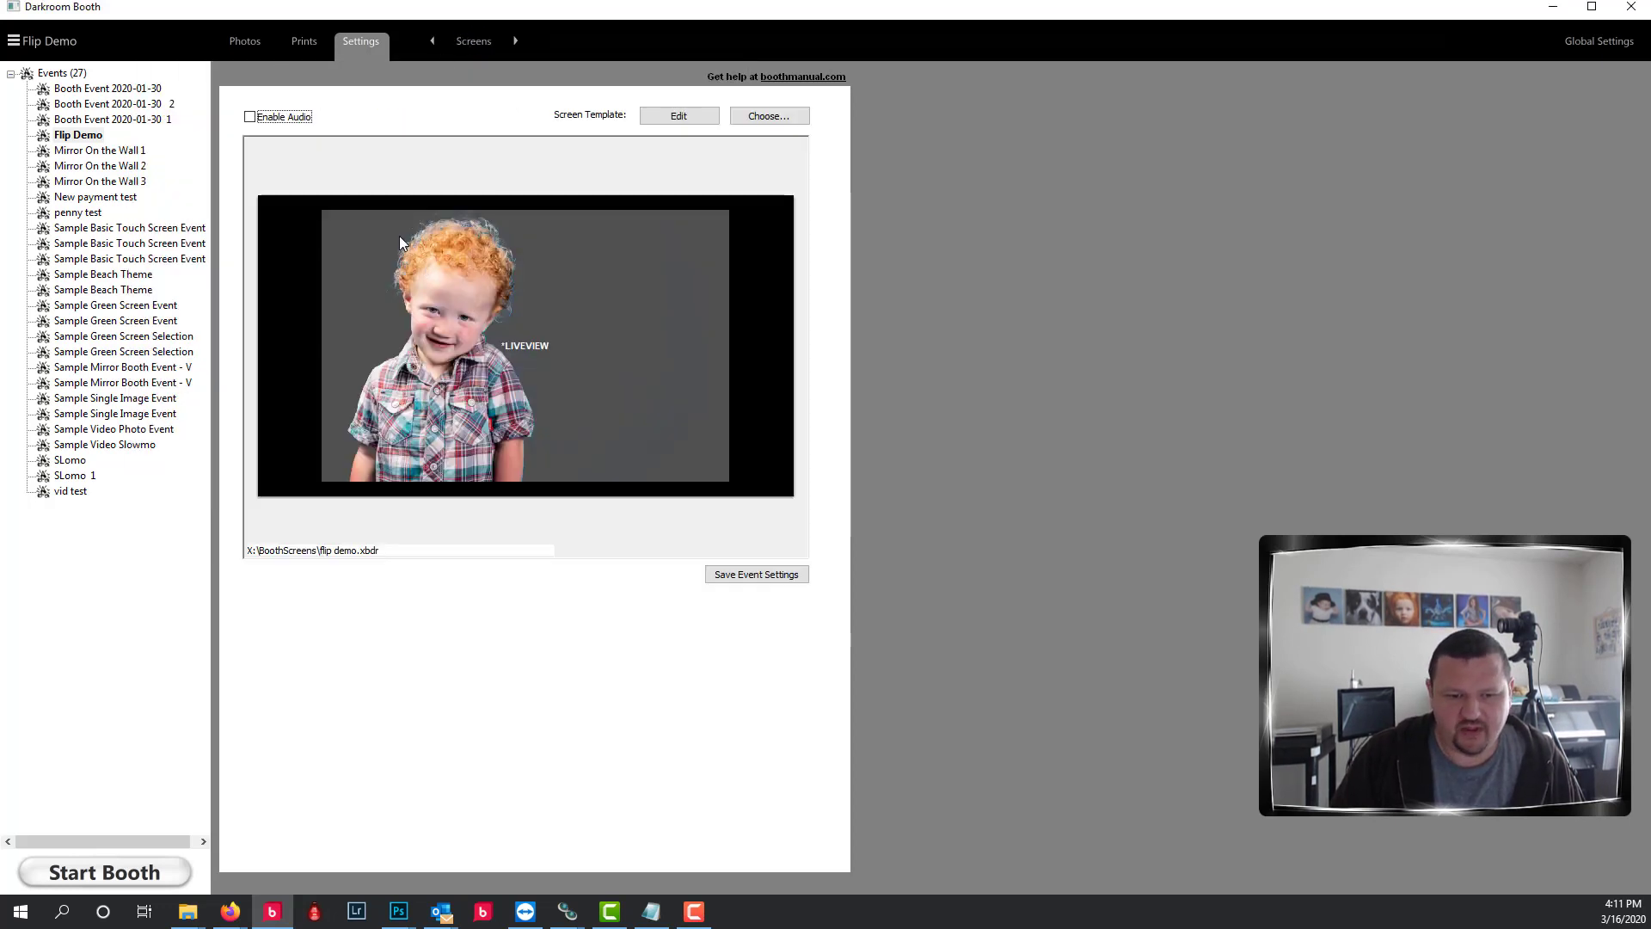
left_click(400, 913)
- Flip the IMG_0950-3 child cut-out horizontally using a -100% width transform, then start Save As
left_click(356, 834)
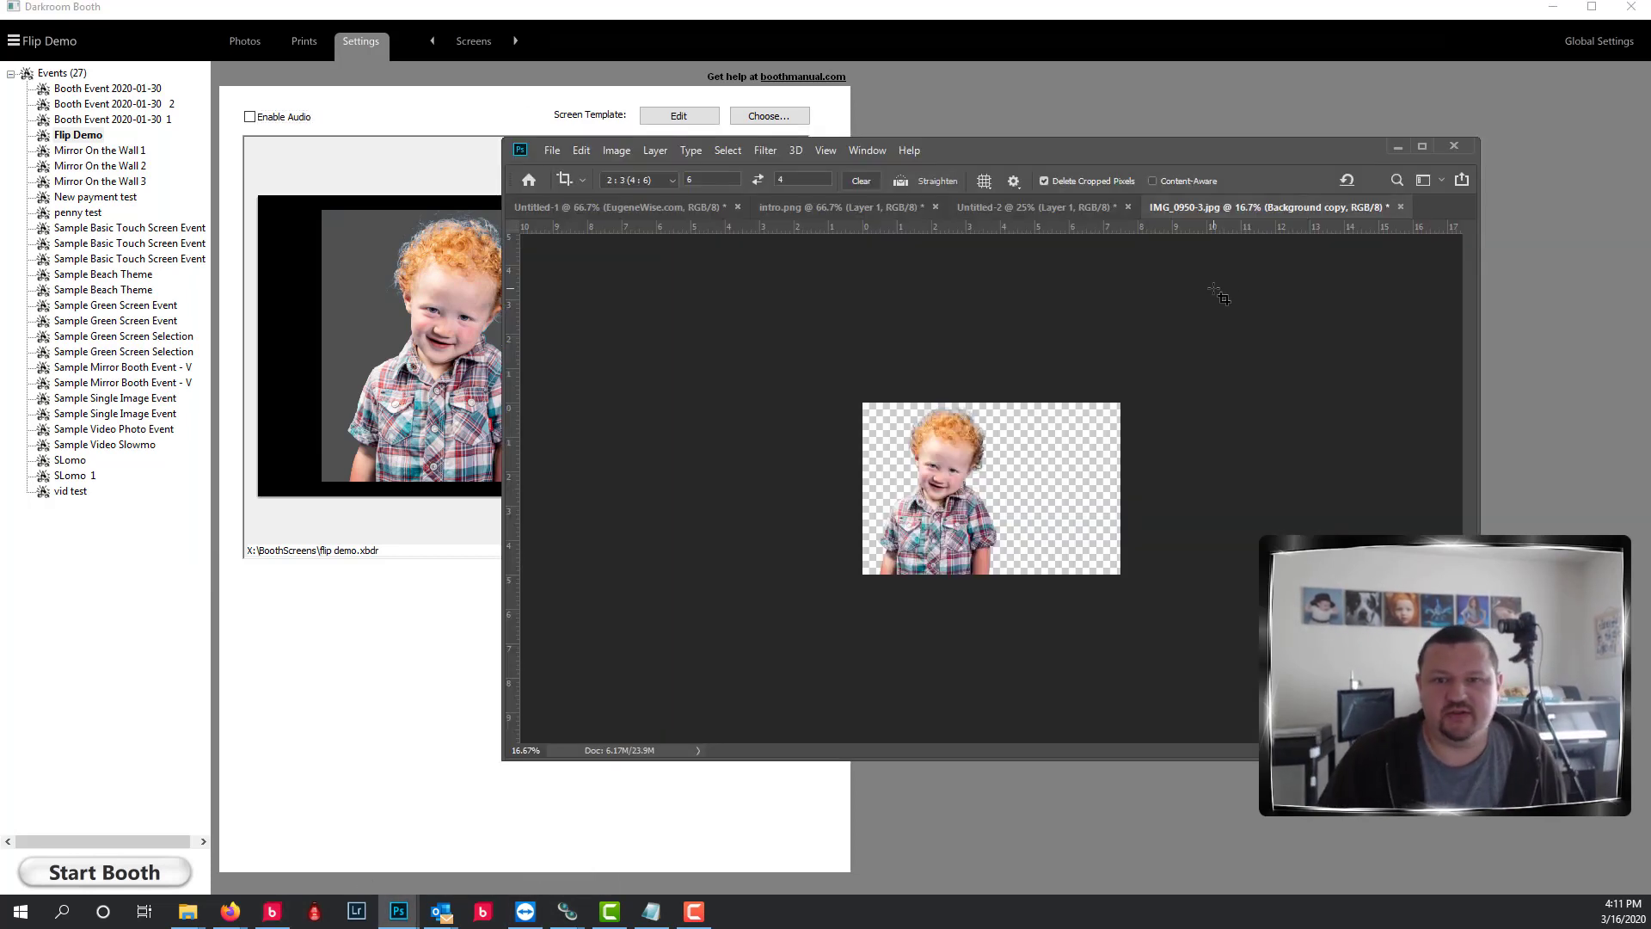
key("ctrl+t")
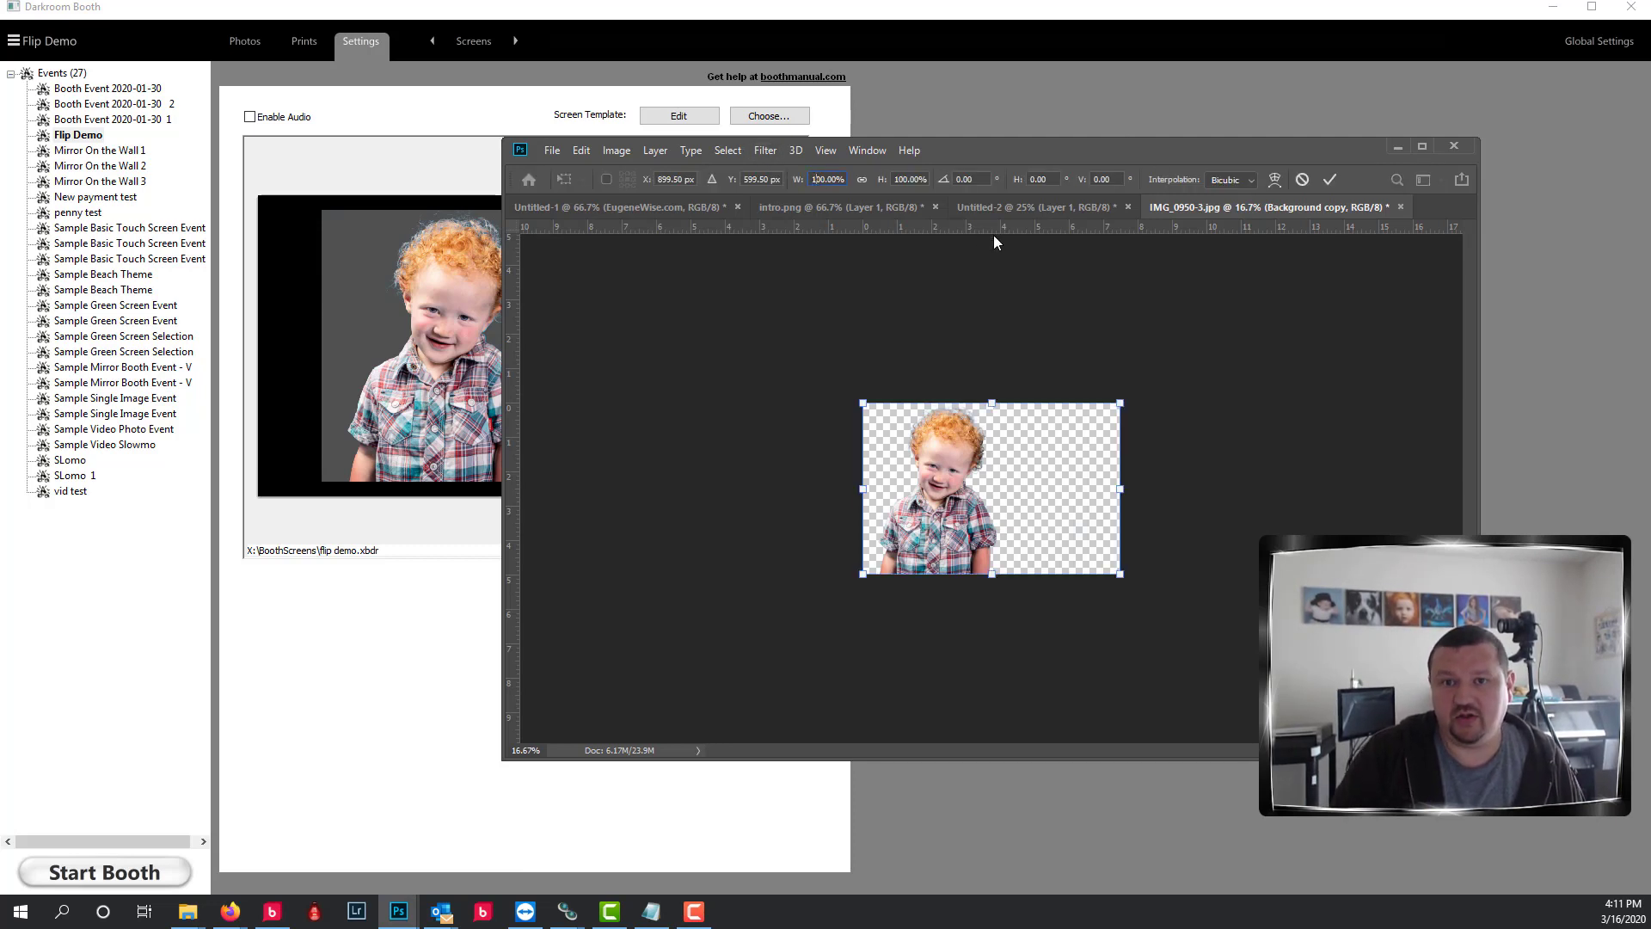
type("-100")
key("Return")
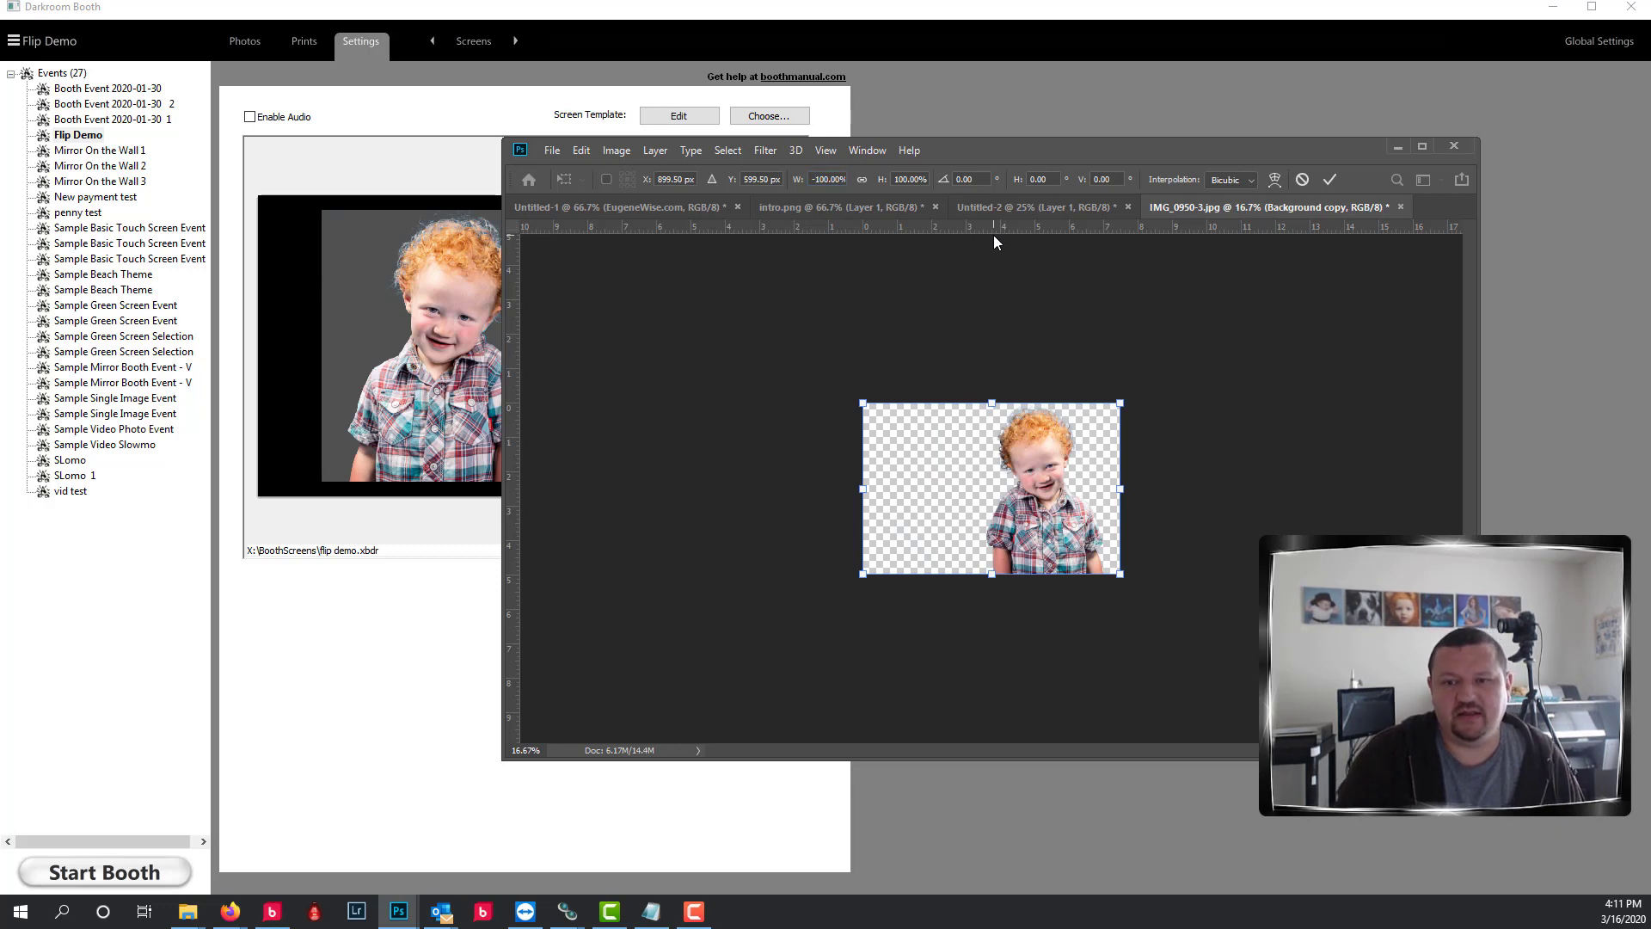
key("Return")
key("c")
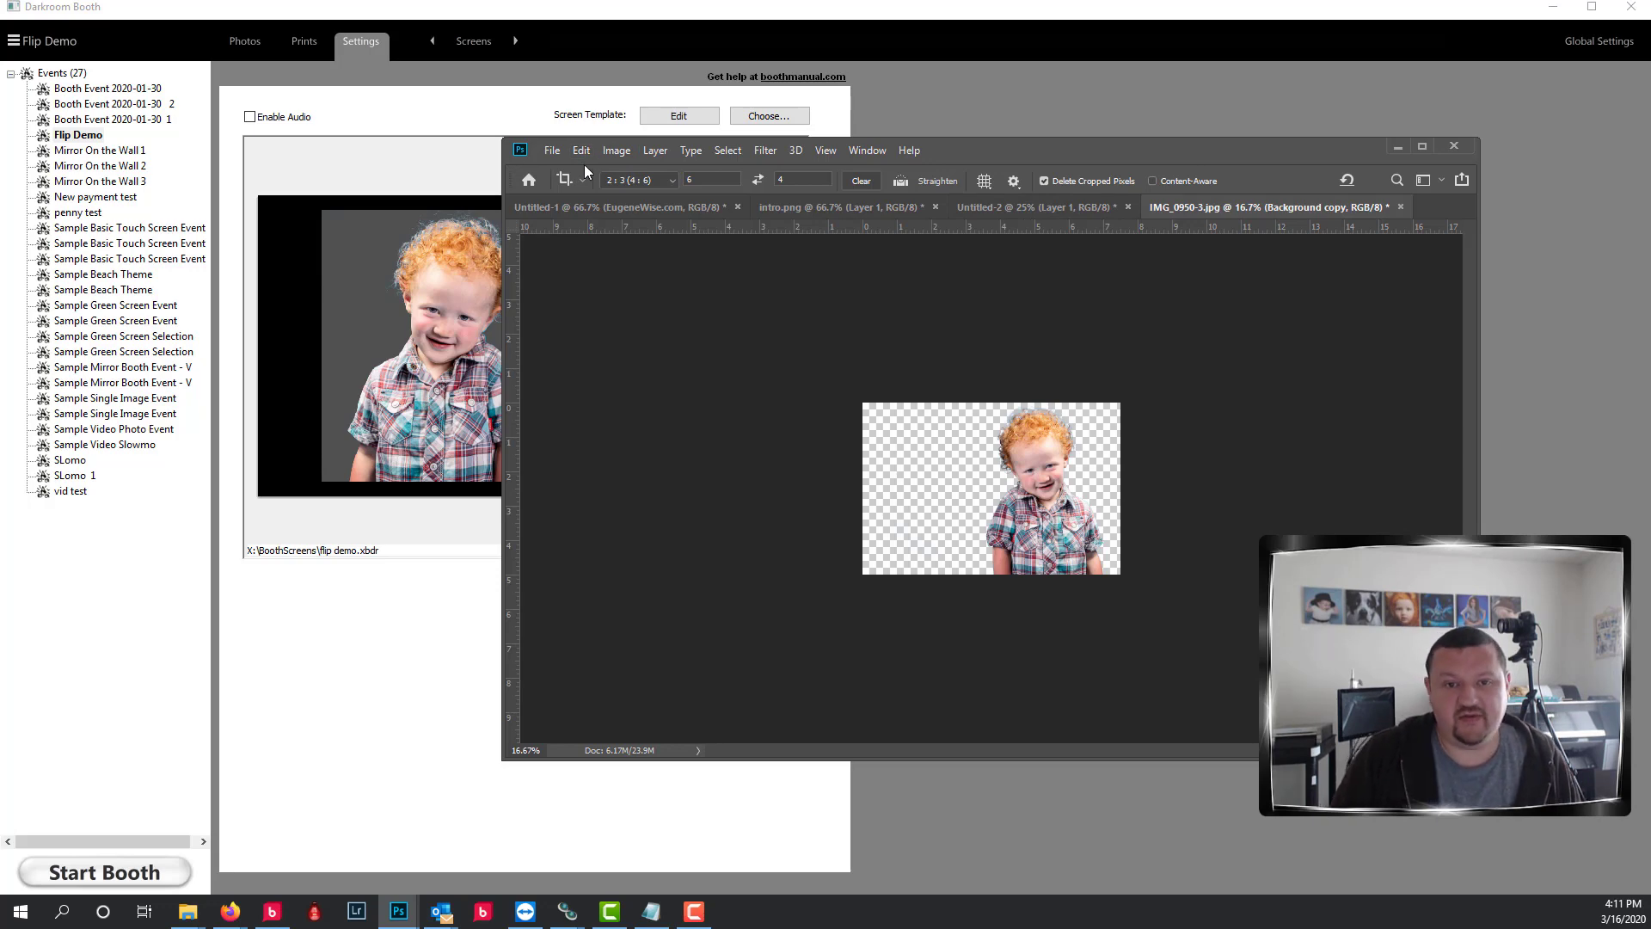
key("ctrl+shift+s")
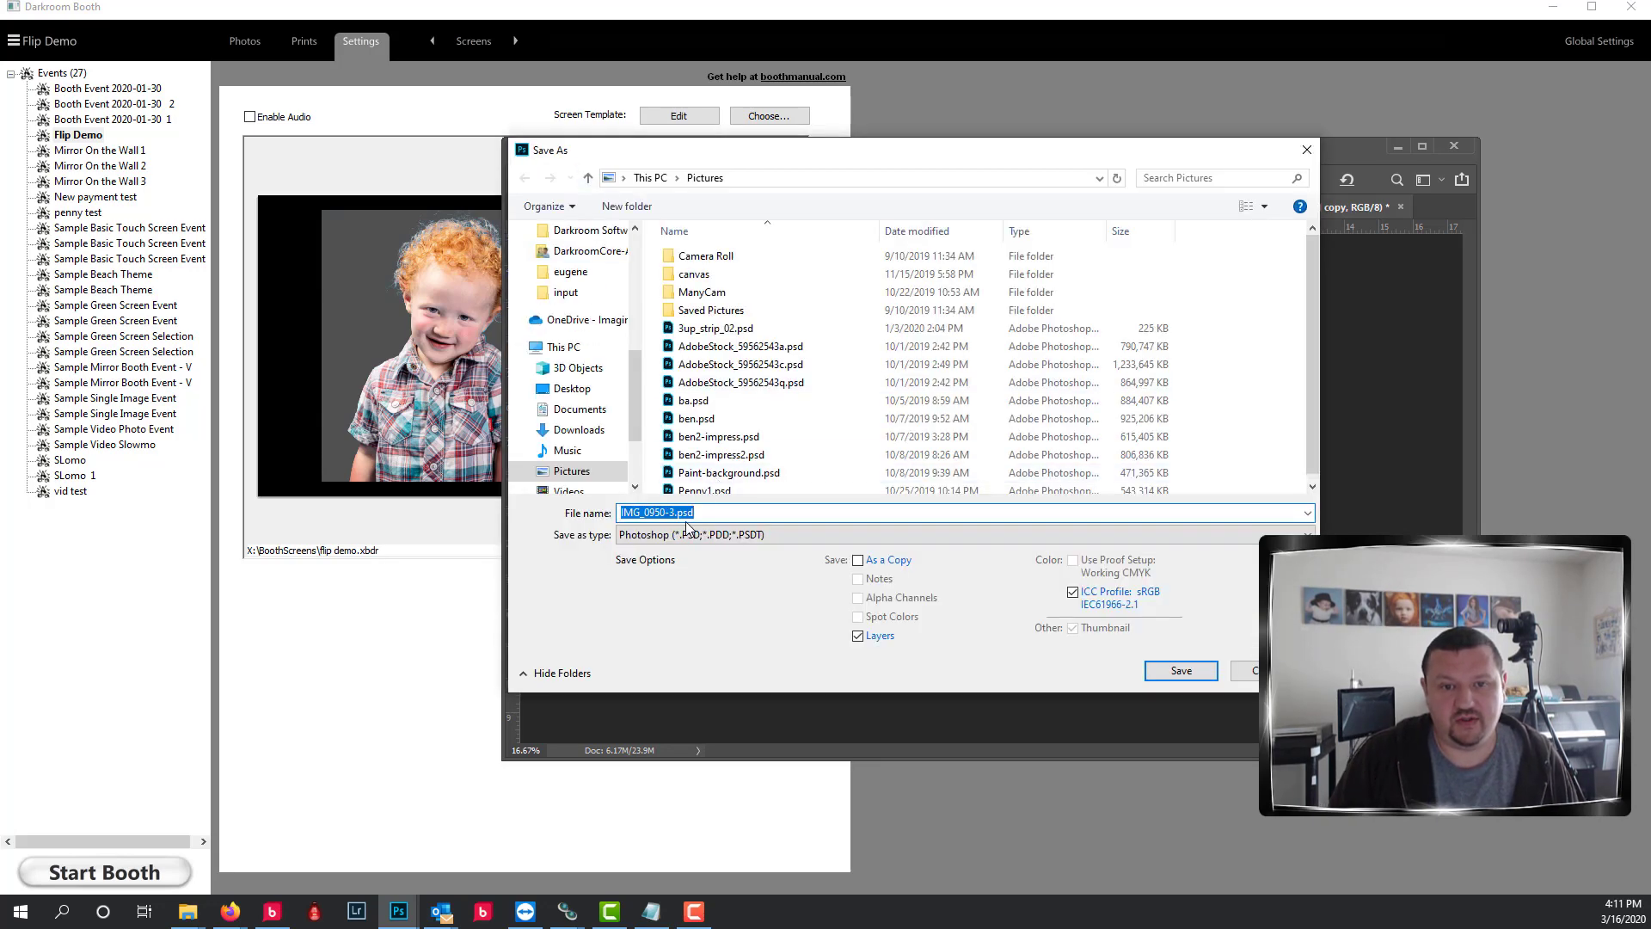
- Target the Desktop's GS demo folder and choose PNG as the save format
left_click(623, 398)
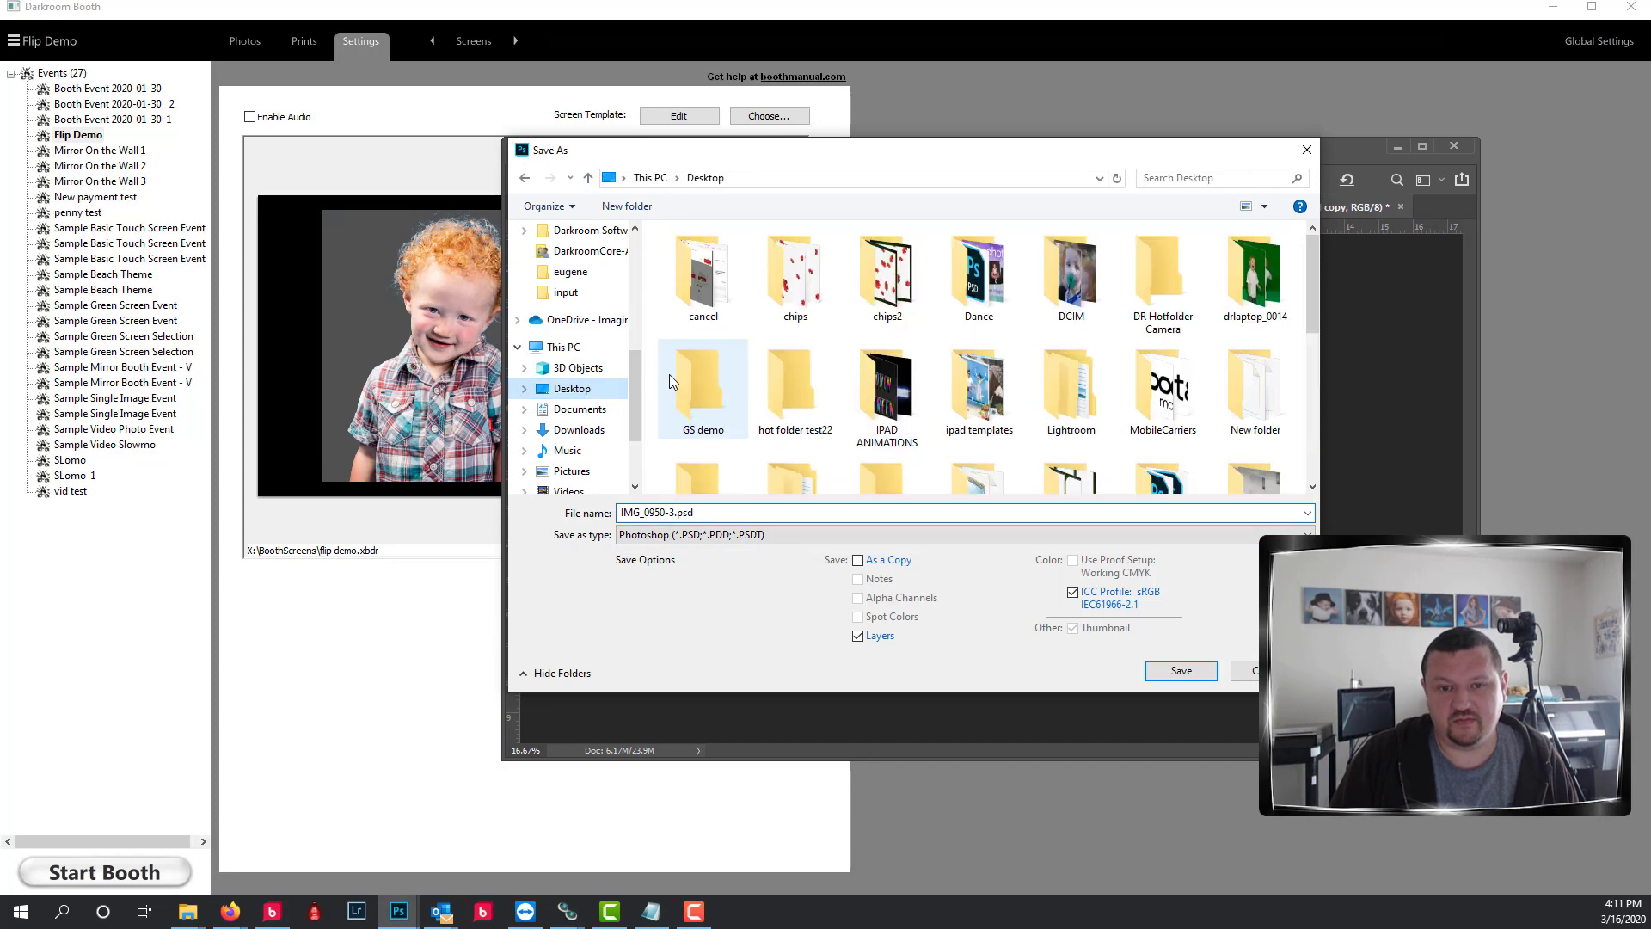
double_click(669, 374)
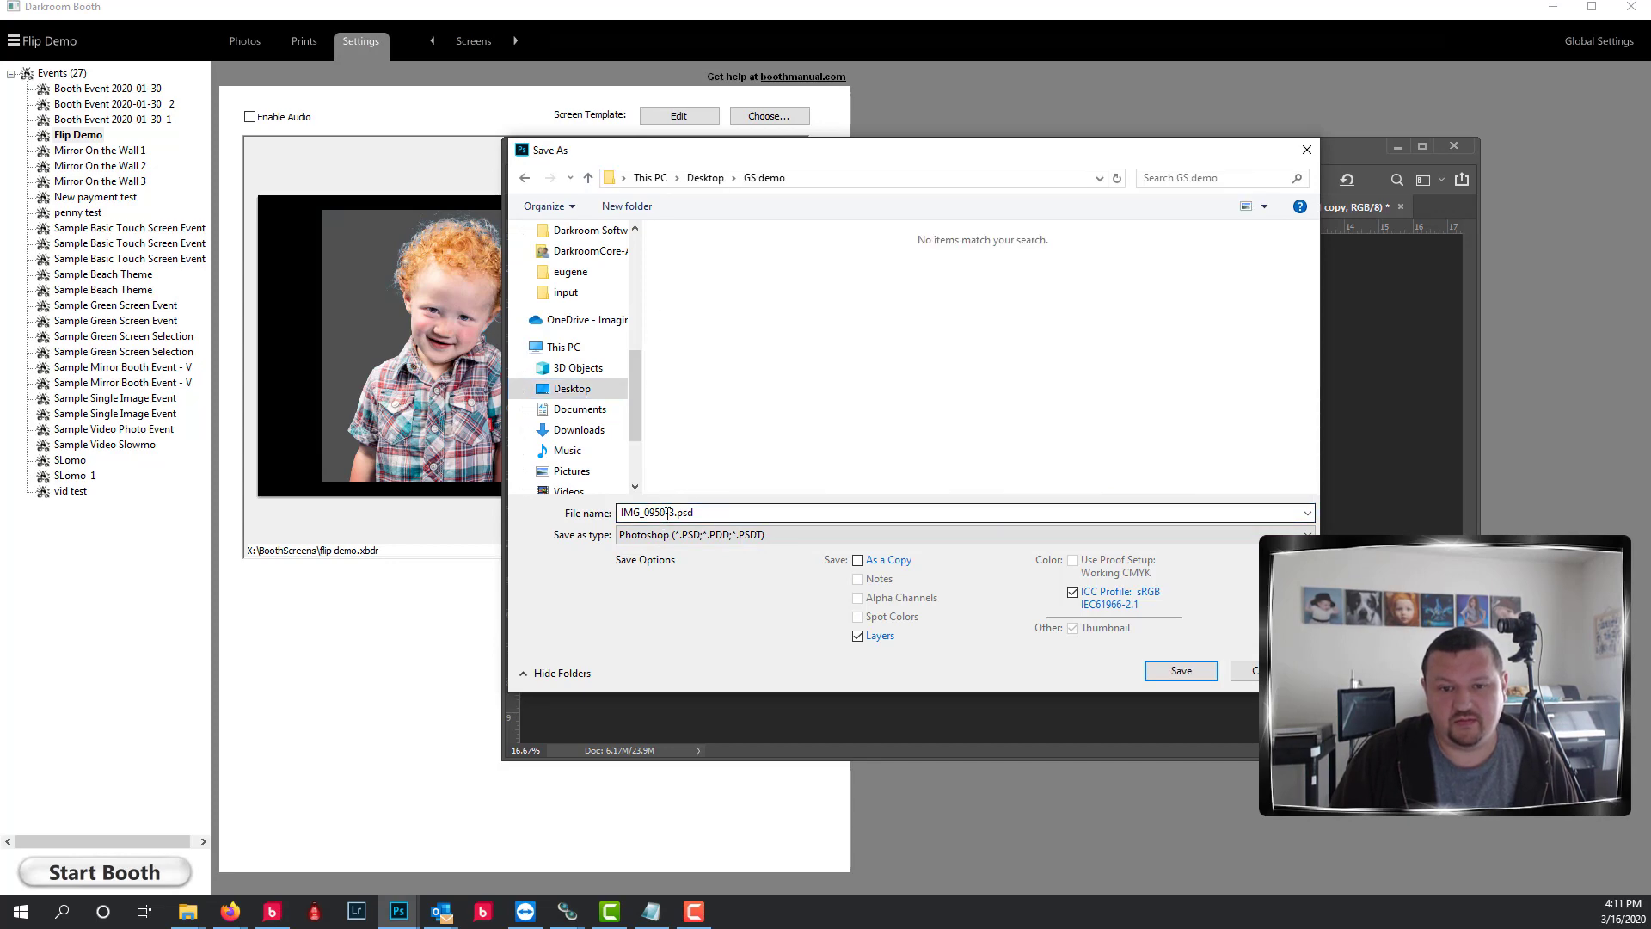
left_click(652, 535)
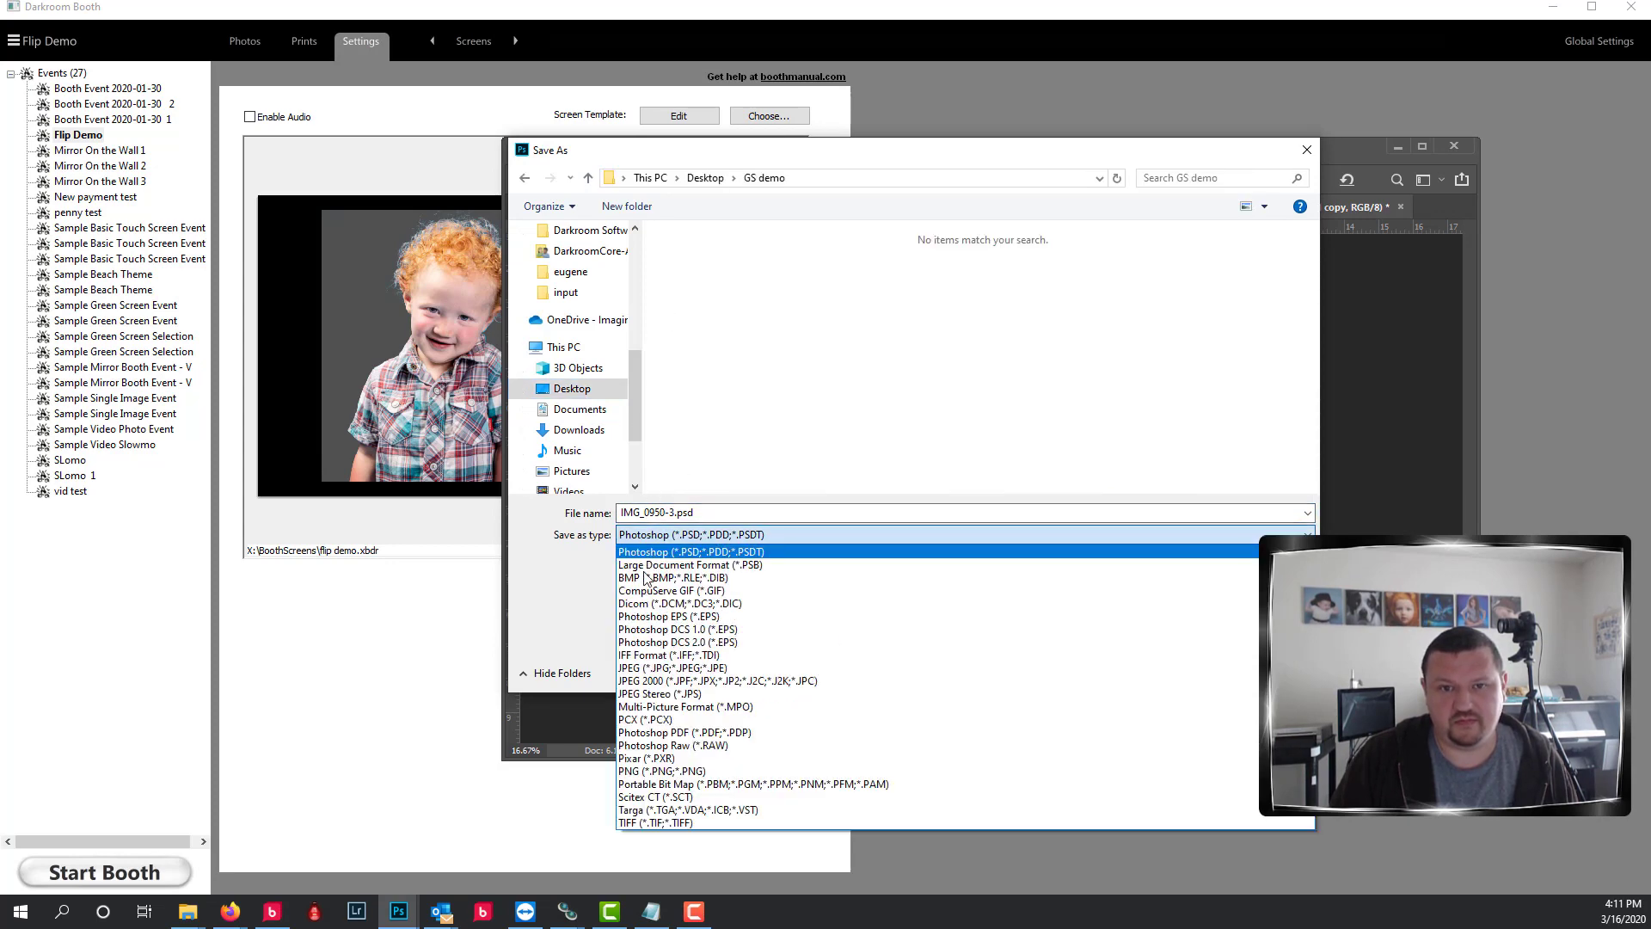
left_click(645, 771)
- Save the file as Benji-flip.png and return to Darkroom Booth
left_click(702, 319)
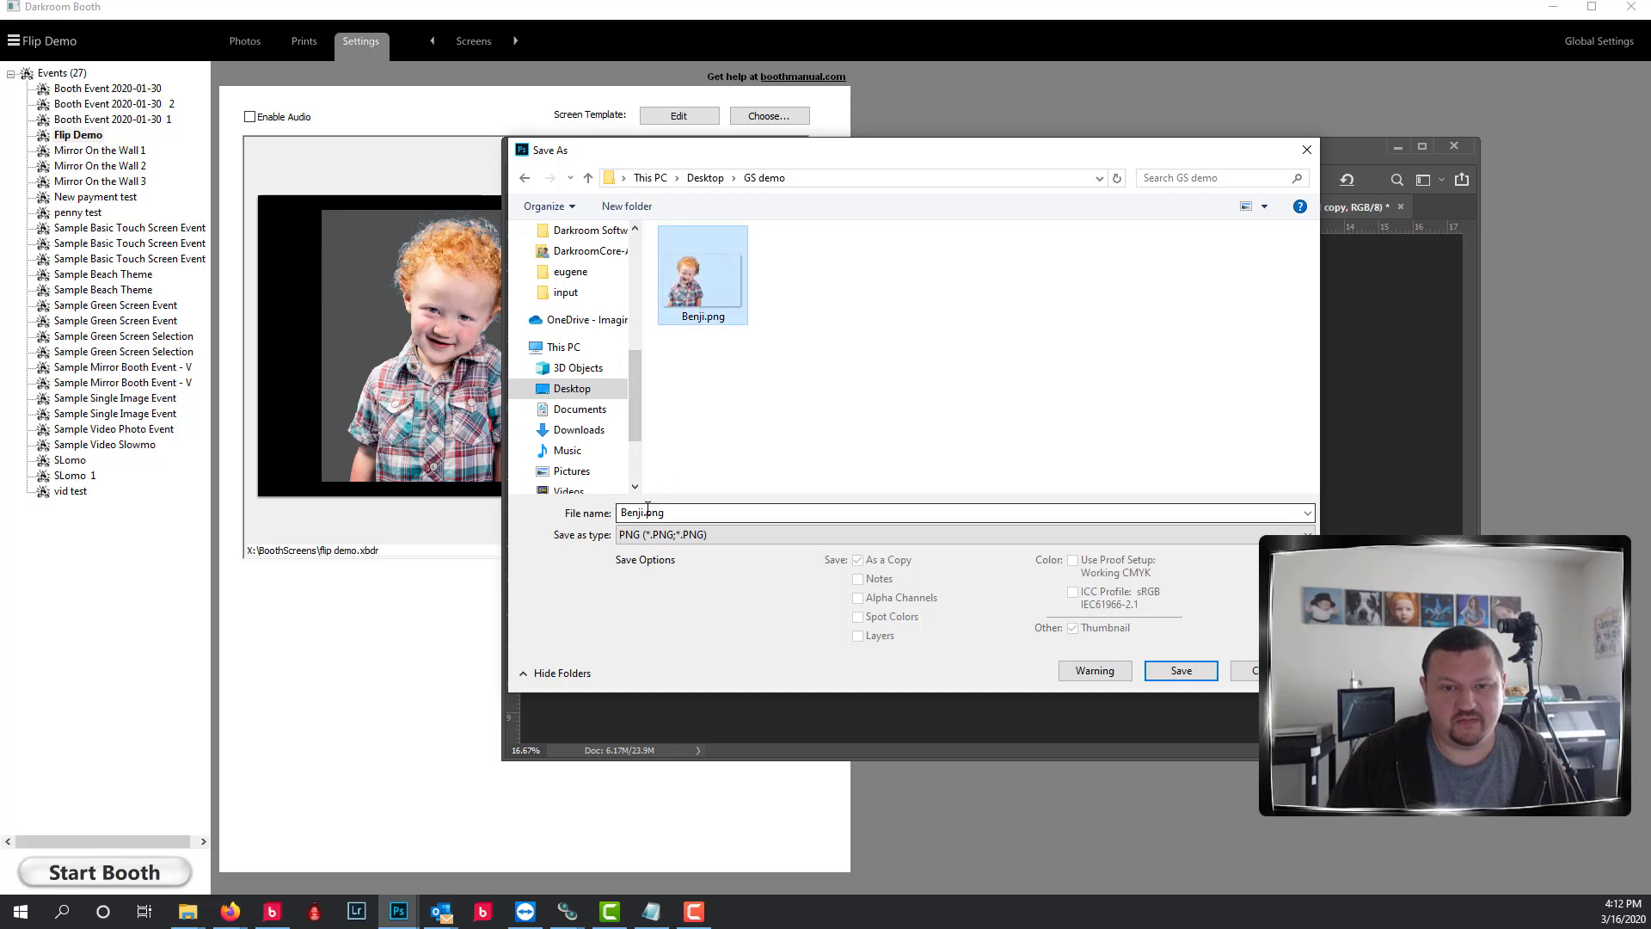
double_click(645, 513)
left_click(645, 514)
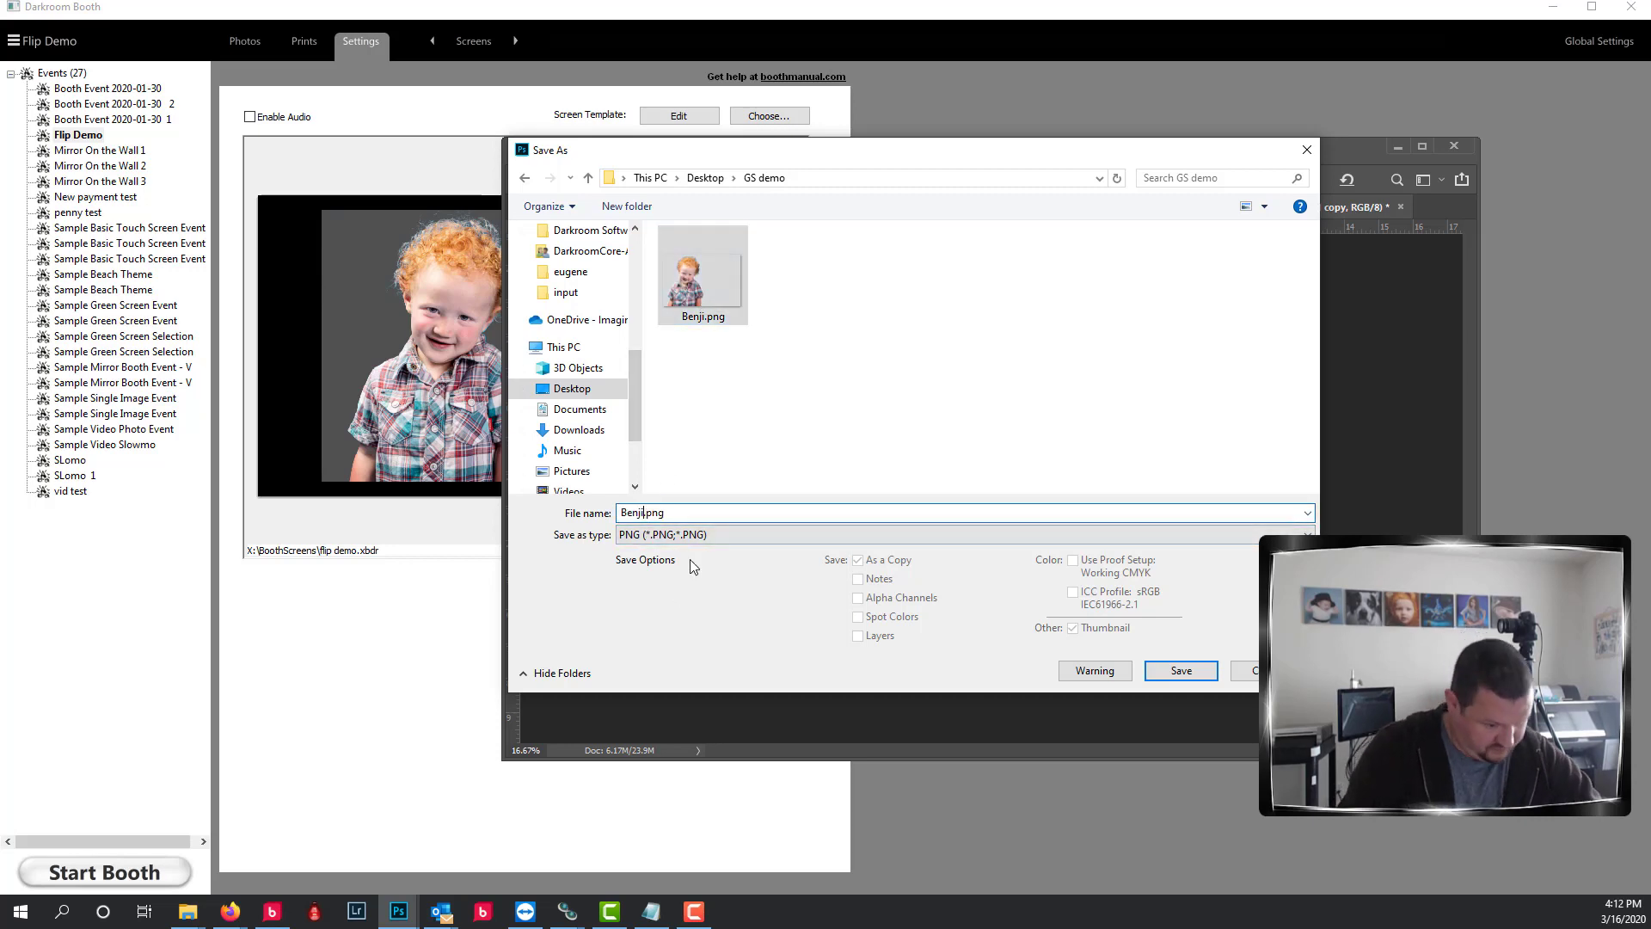
type("-flip")
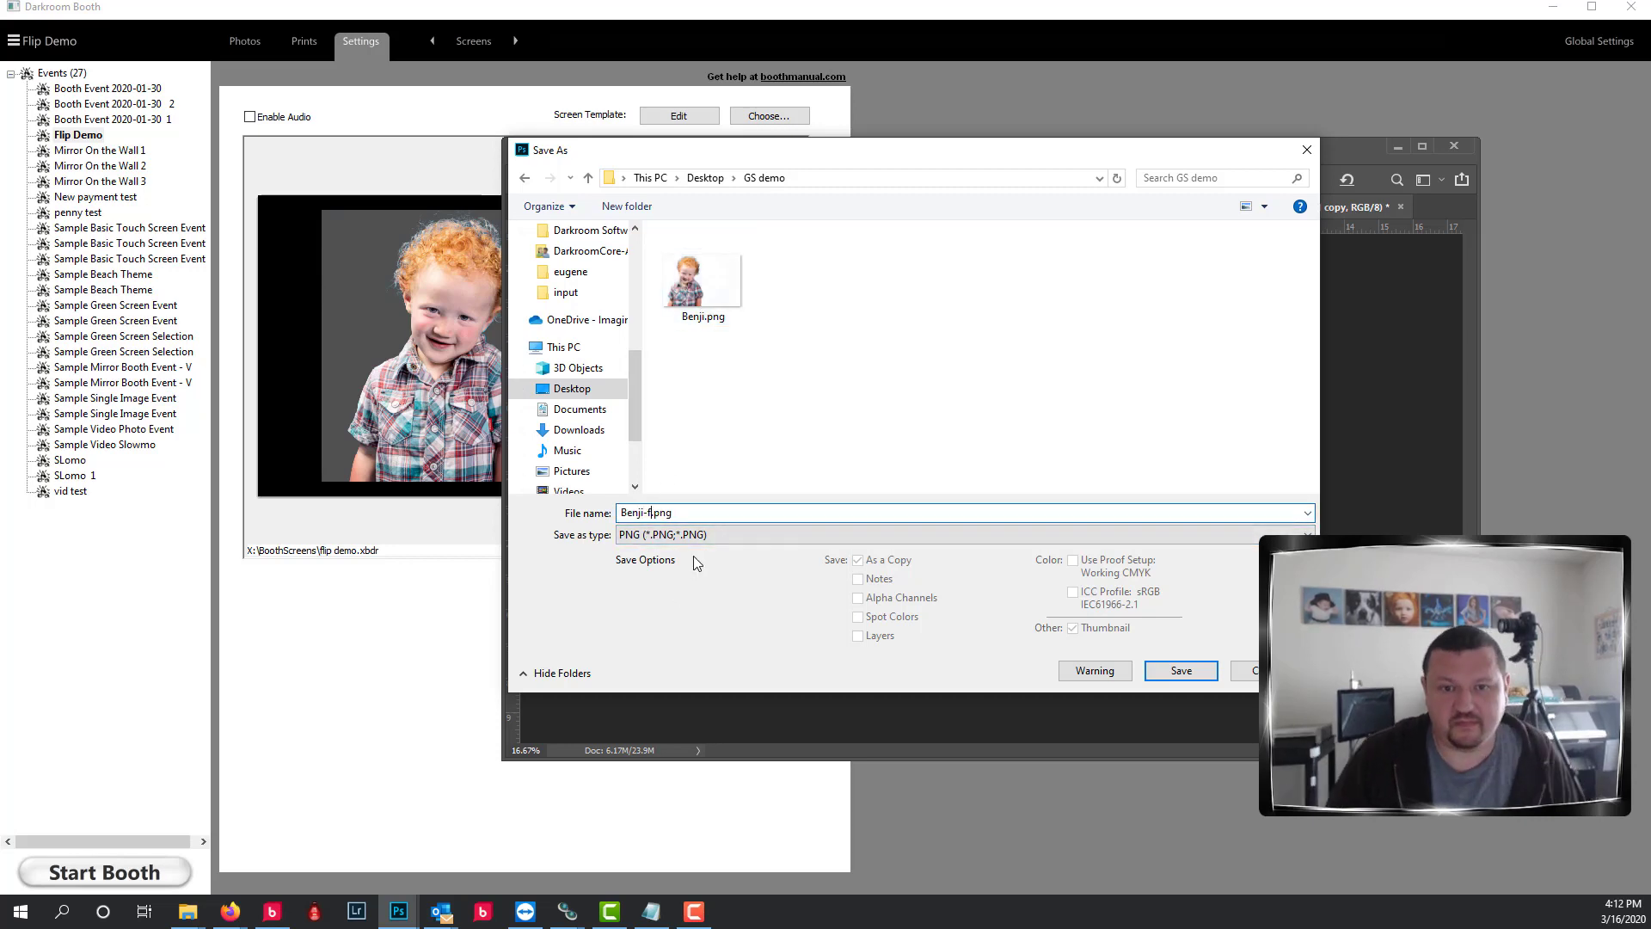
left_click(1174, 674)
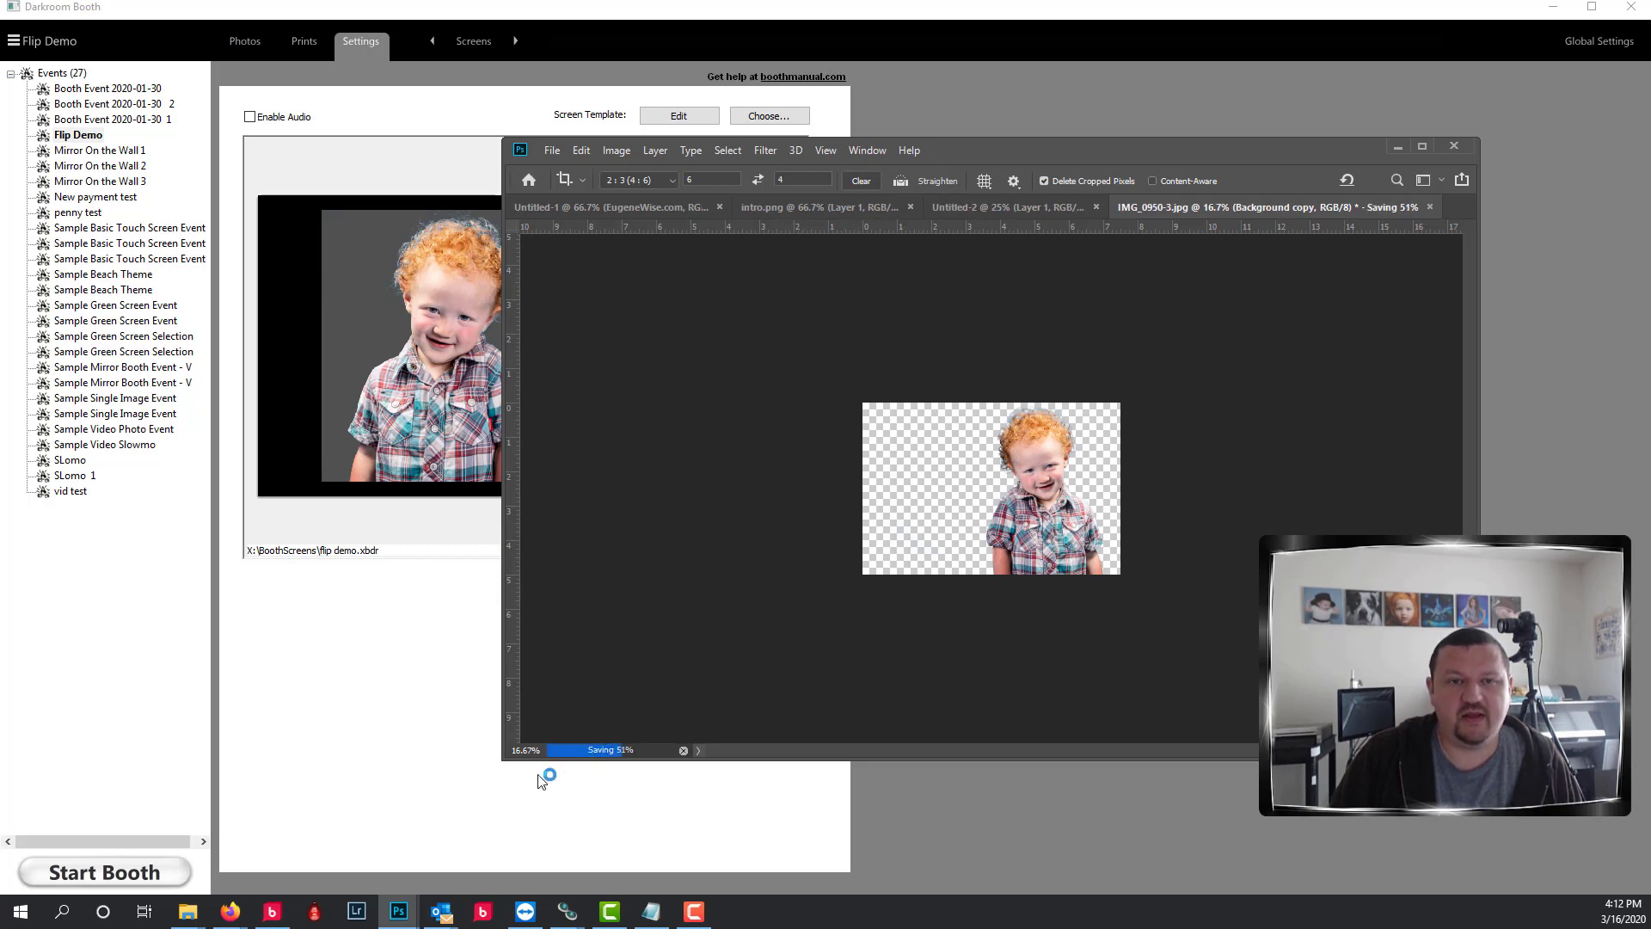
left_click(439, 132)
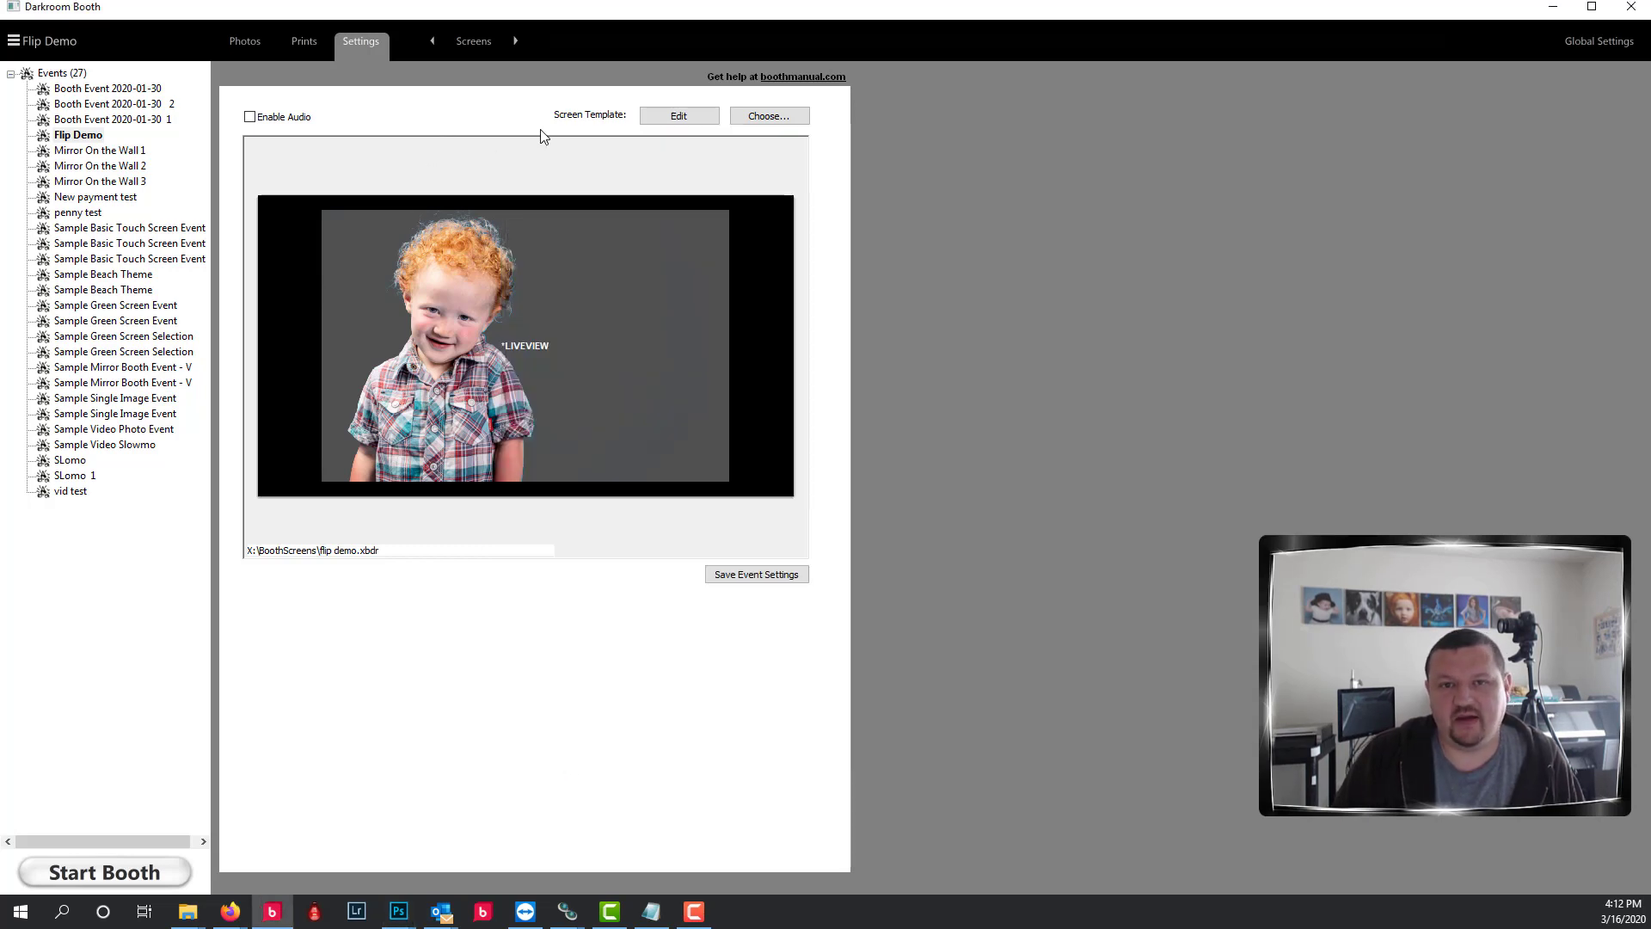
- Replace the template's benji.png graphic with Benji-flip.png
left_click(671, 120)
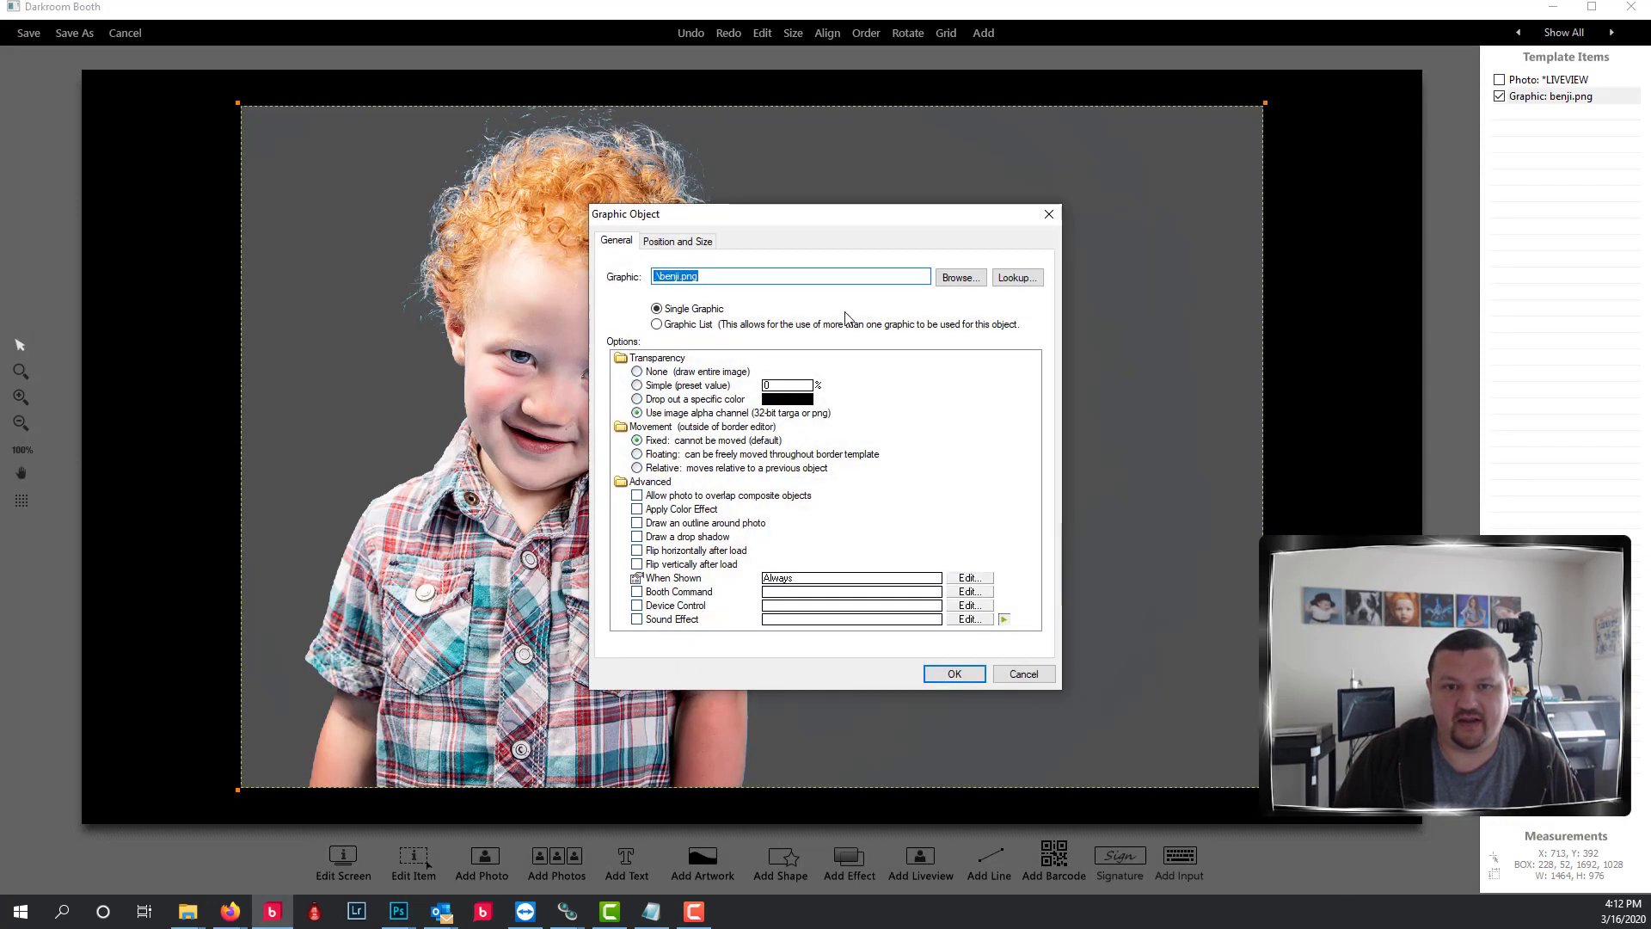
left_click(957, 278)
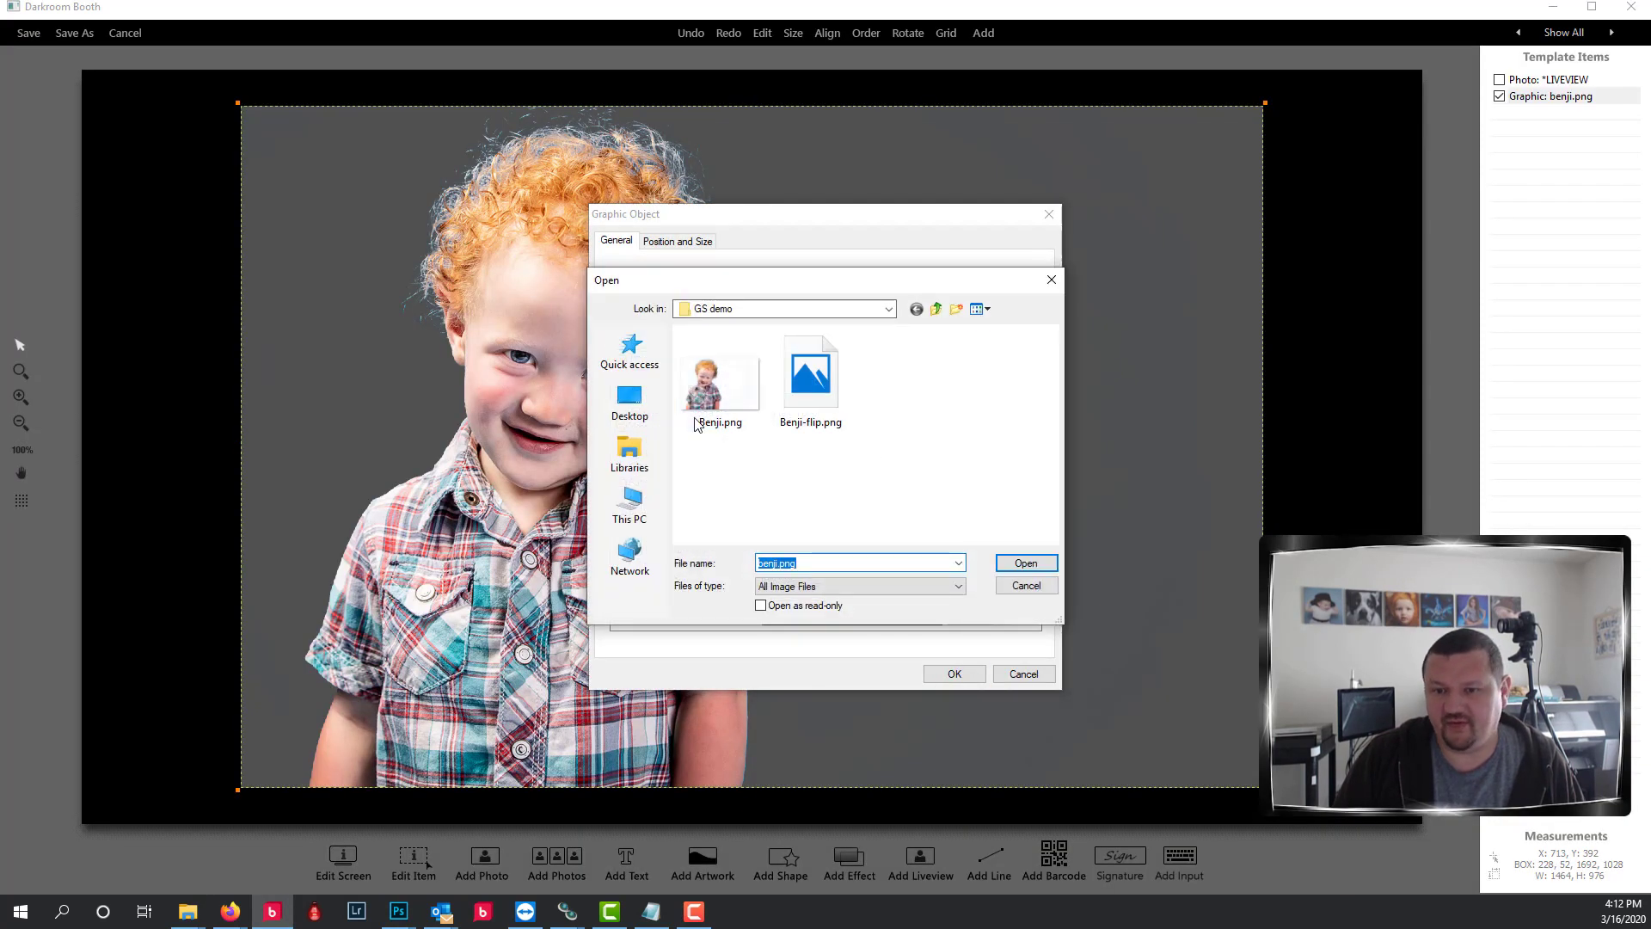
left_click(810, 378)
left_click(1026, 564)
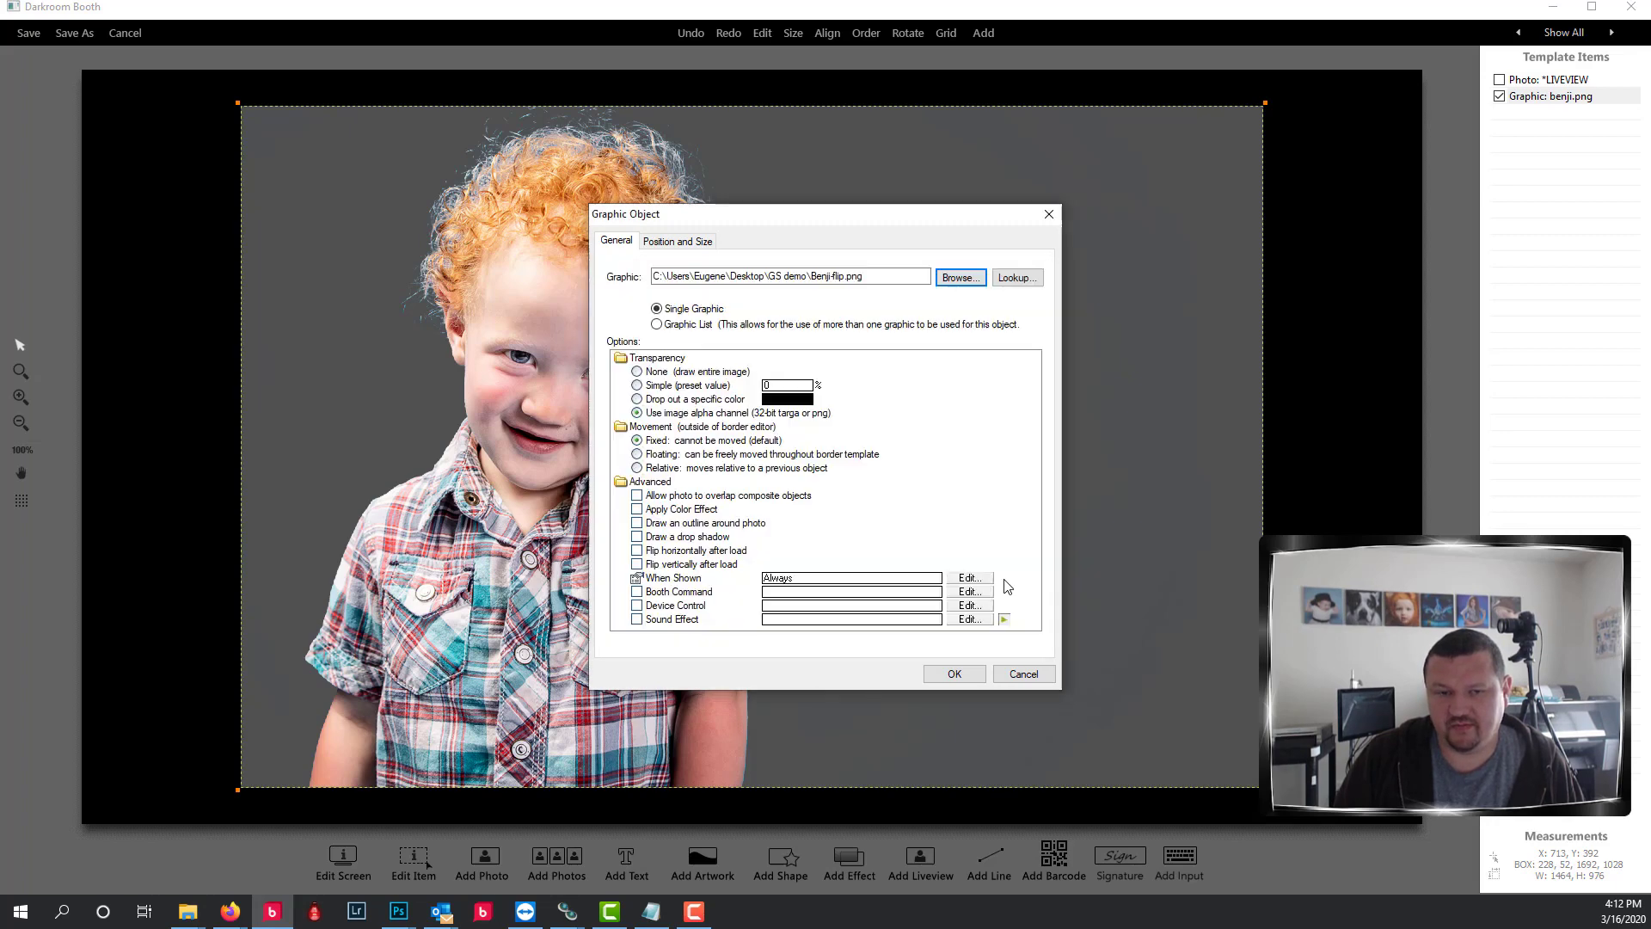
left_click(954, 675)
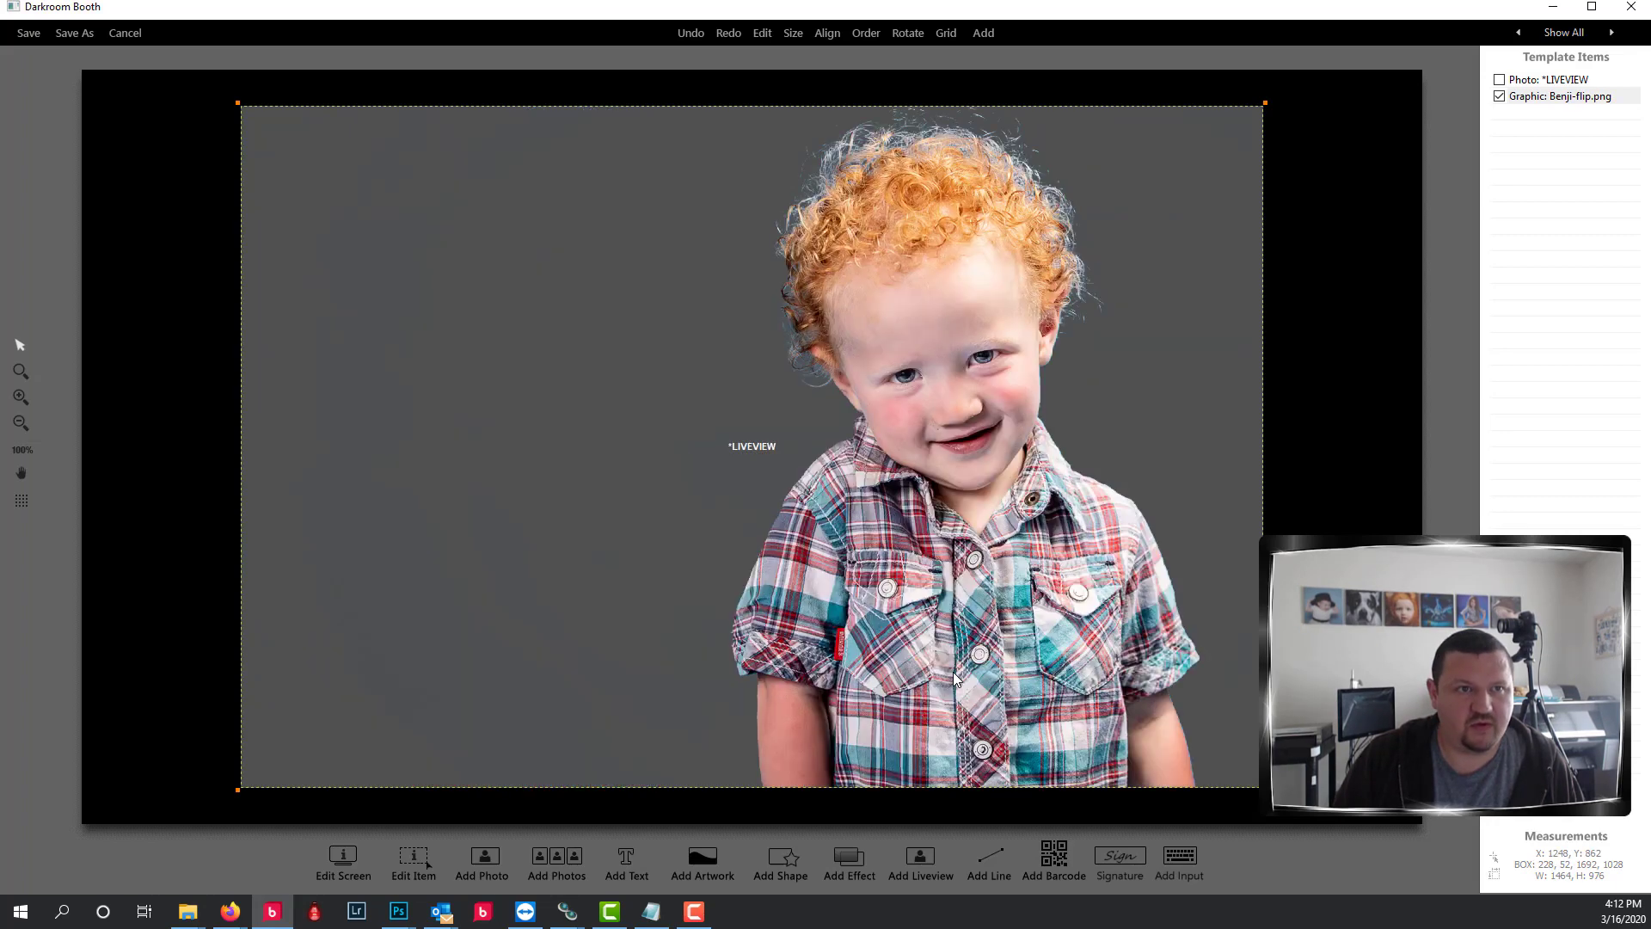